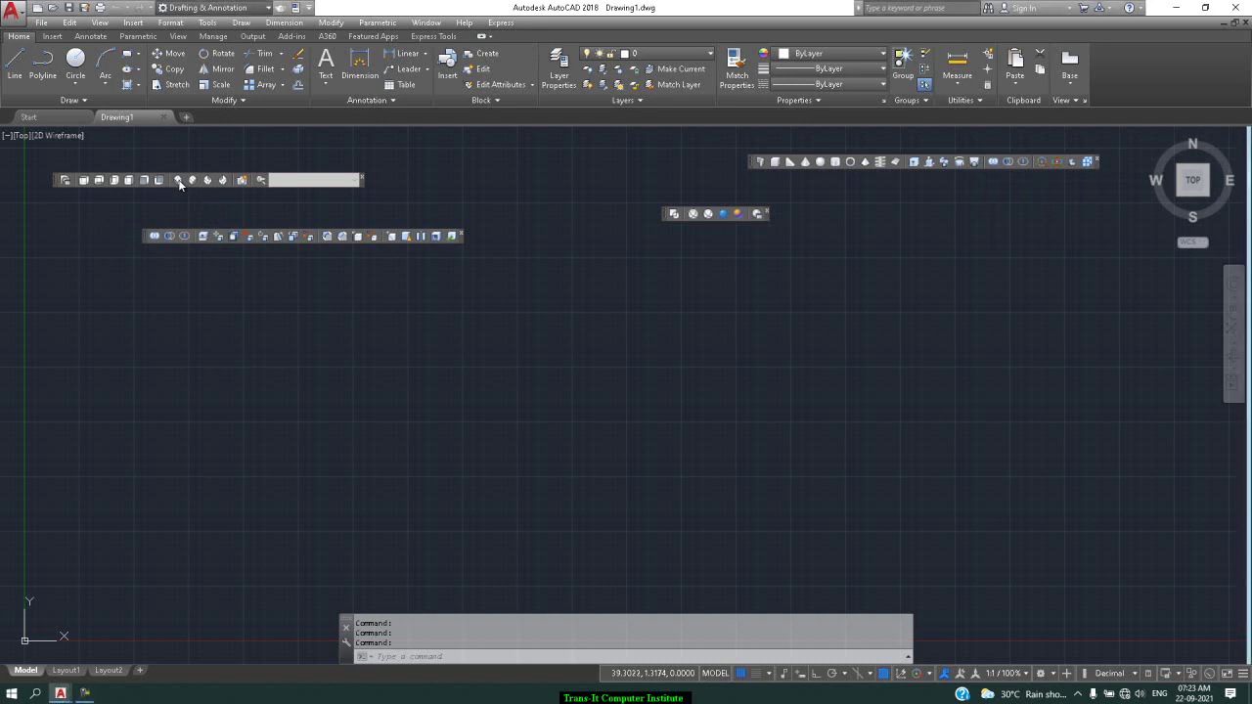
- Set the empty drawing to the SW Isometric view with the Conceptual visual style
{"action": "left_click", "coordinate": [179, 181]}
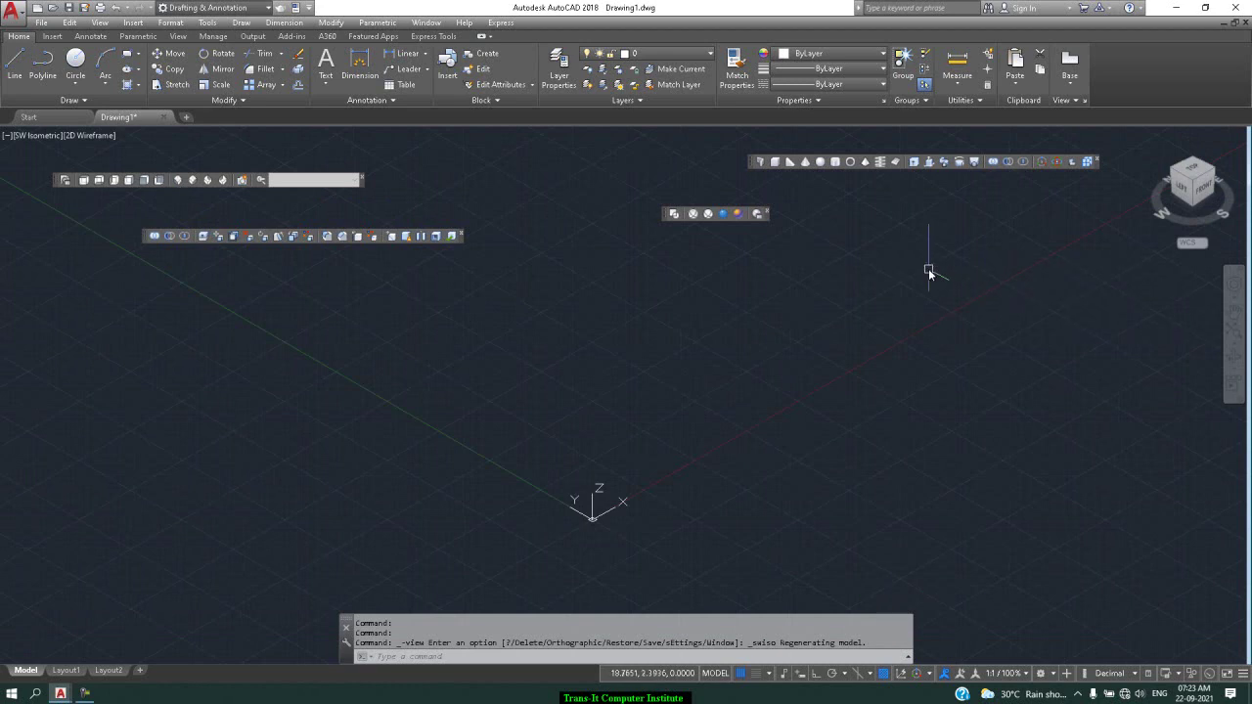
{"action": "left_click", "coordinate": [741, 218]}
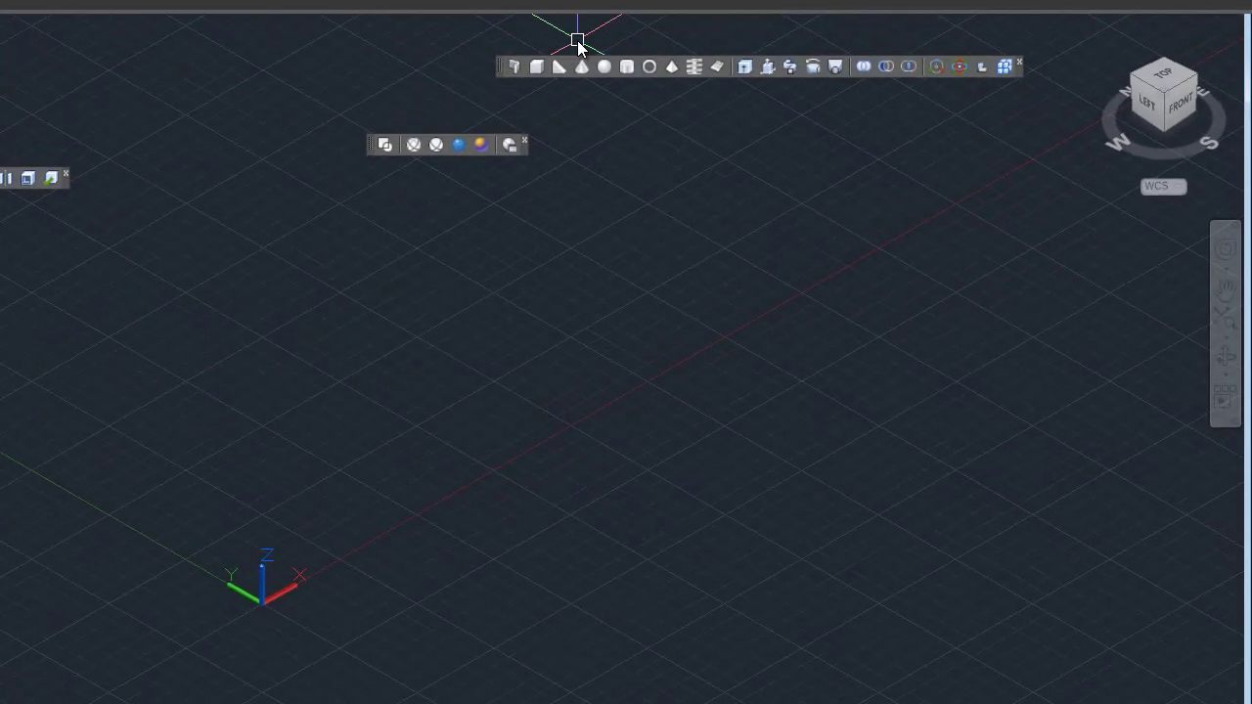
- Draw a box solid with its first corner at the origin
{"action": "left_click", "coordinate": [274, 560]}
{"action": "left_click", "coordinate": [335, 437]}
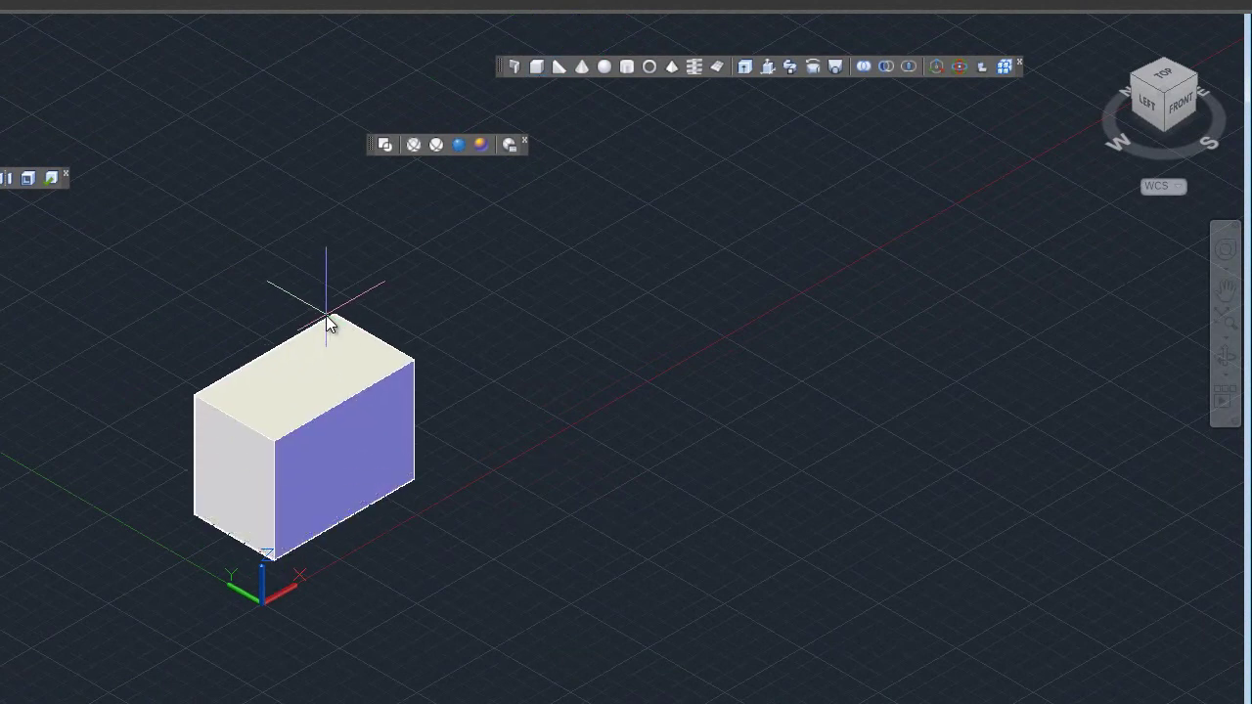
{"action": "left_click", "coordinate": [326, 297]}
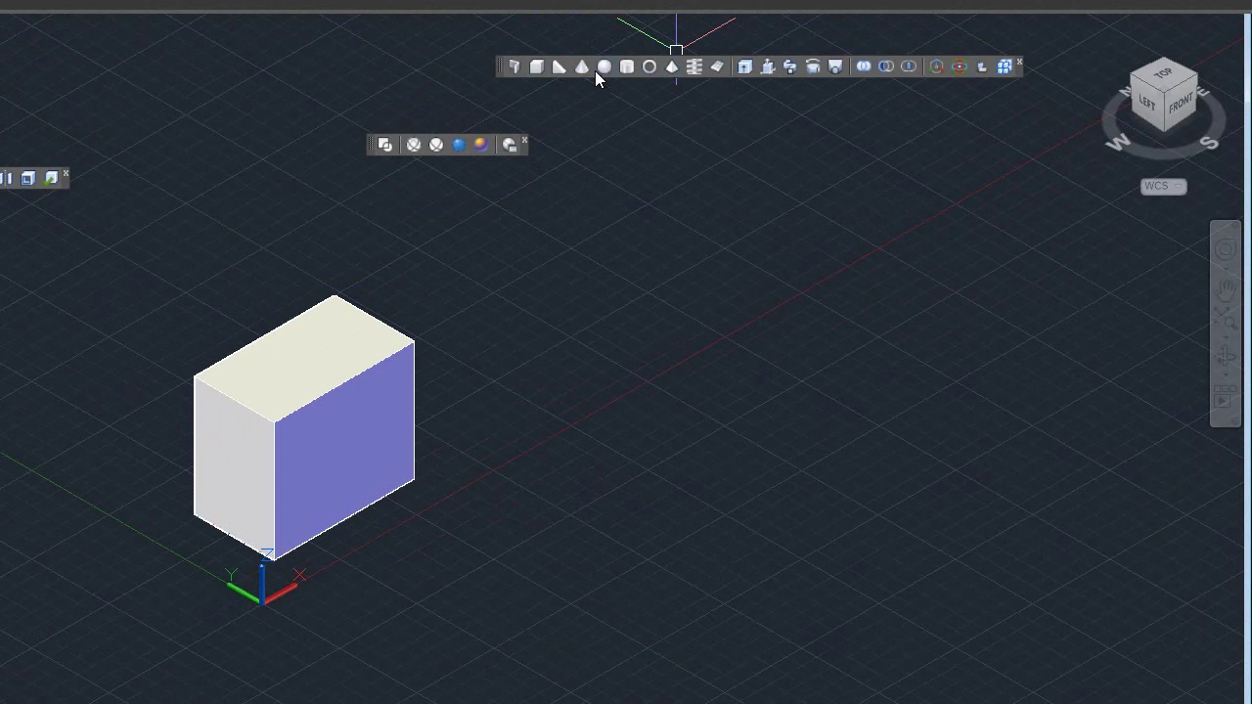
- Draw a cylinder centred on the box's bottom corner and check it
{"action": "left_click", "coordinate": [619, 66]}
{"action": "left_click", "coordinate": [414, 477]}
{"action": "key", "text": "Escape"}
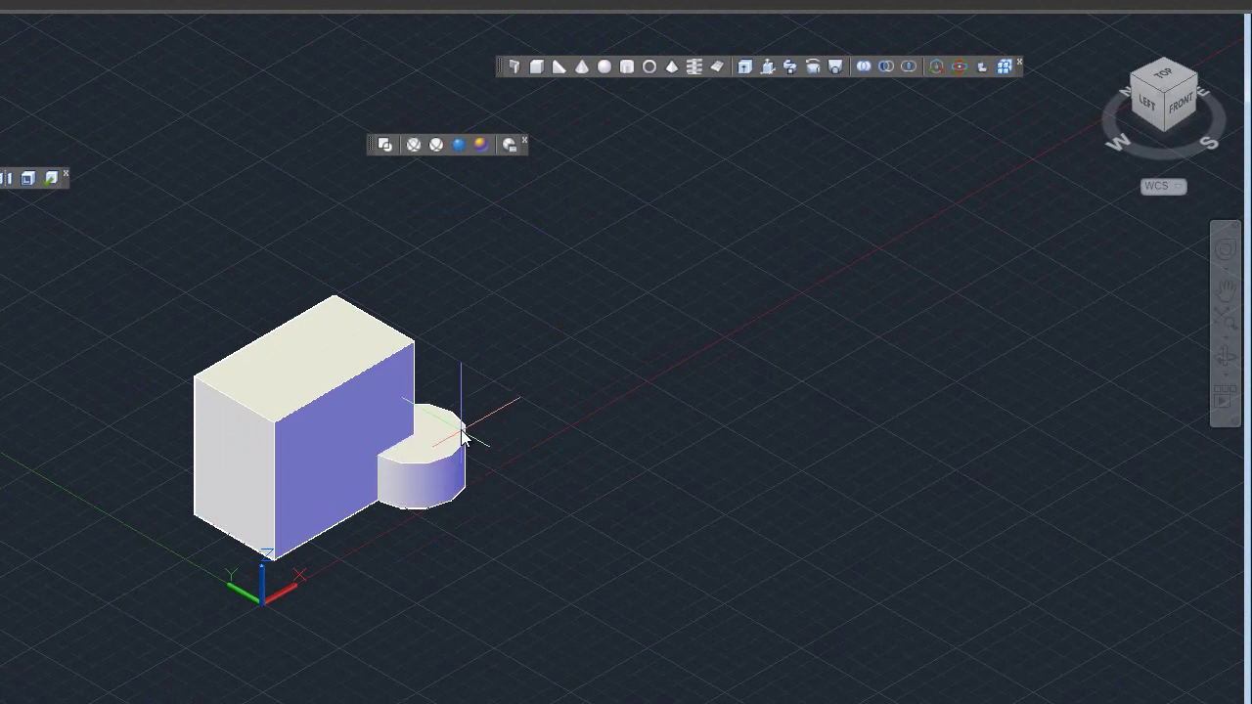
{"action": "left_click", "coordinate": [461, 391]}
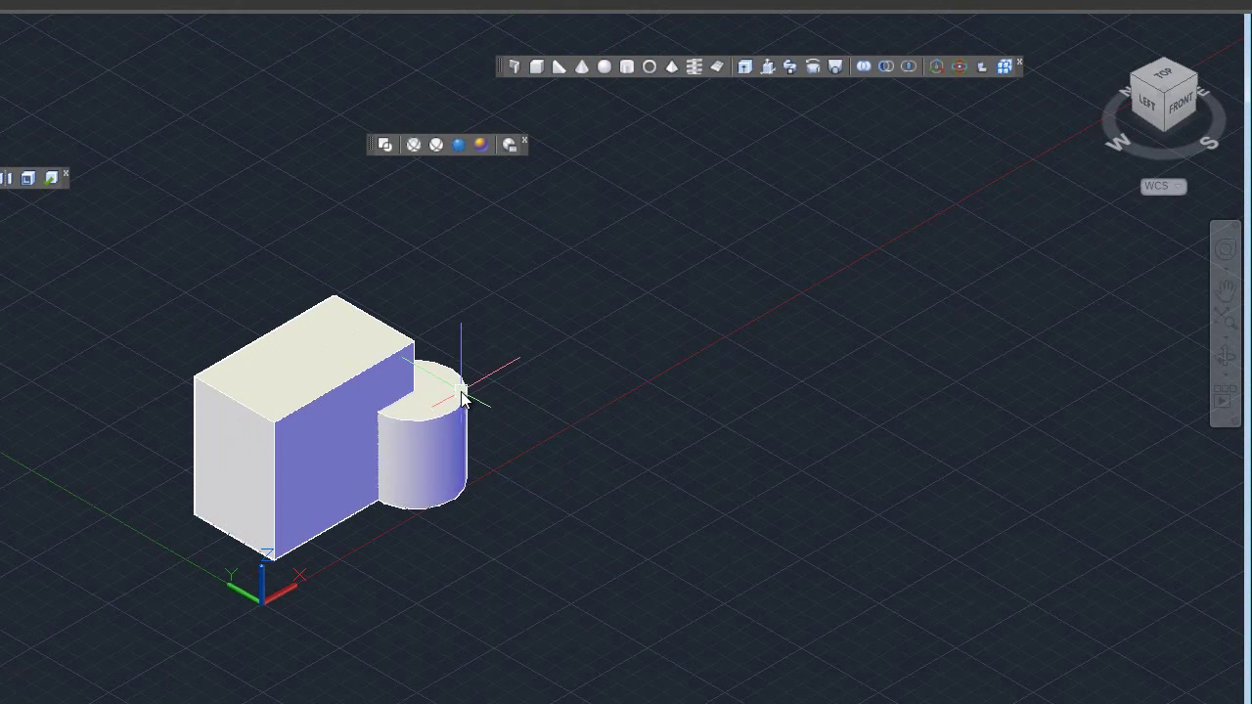
{"action": "left_click", "coordinate": [439, 447]}
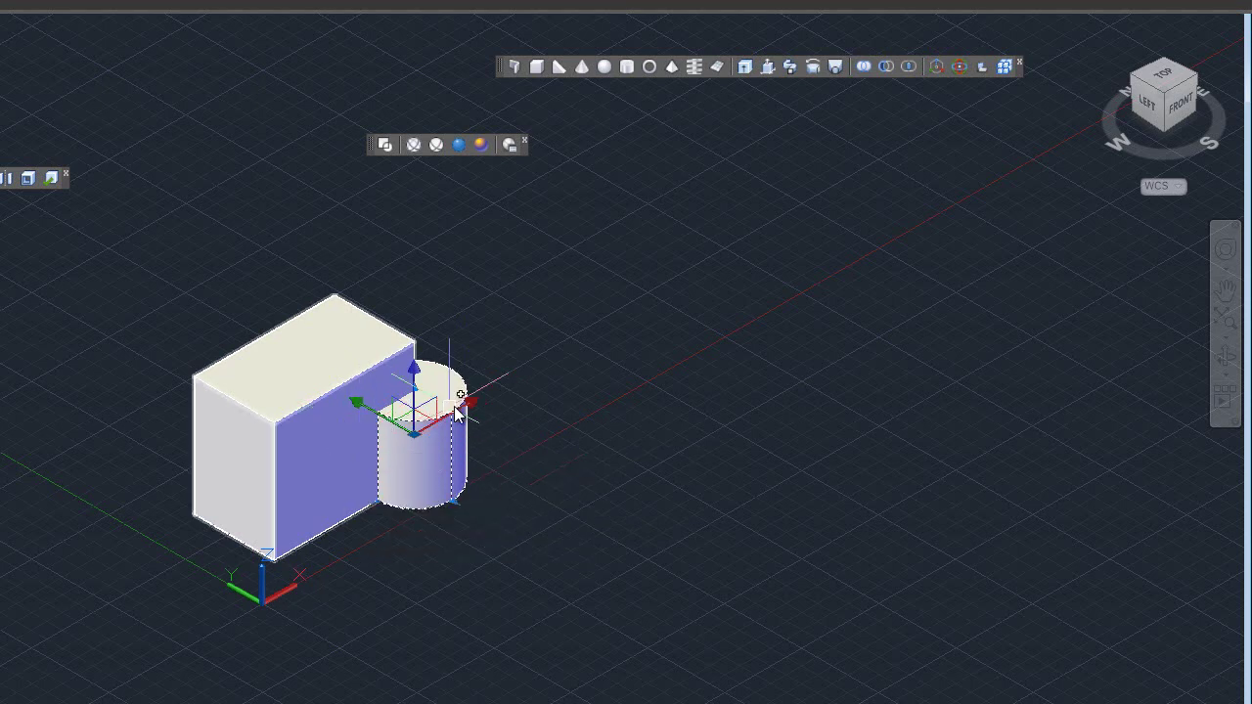
{"action": "key", "text": "Escape"}
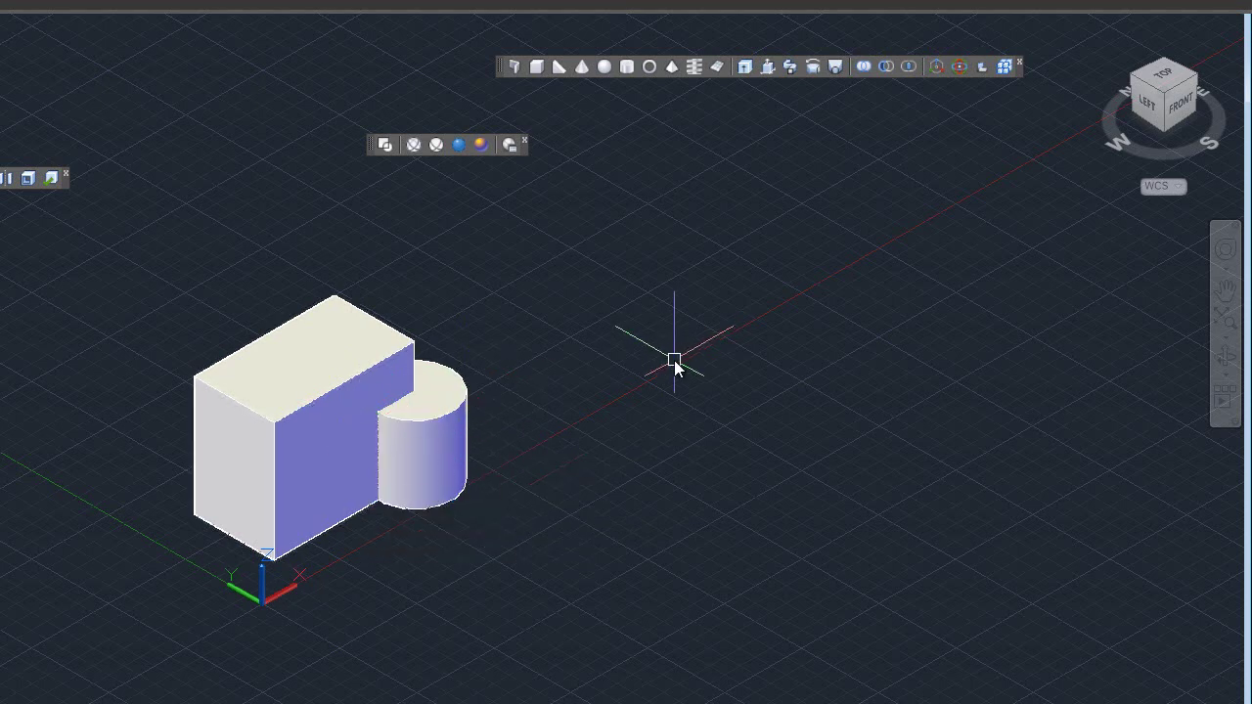
- Union the box and the cylinder into one solid and check the result
{"action": "left_click", "coordinate": [860, 67]}
{"action": "left_click_drag", "start_coordinate": [585, 214], "coordinate": [524, 507]}
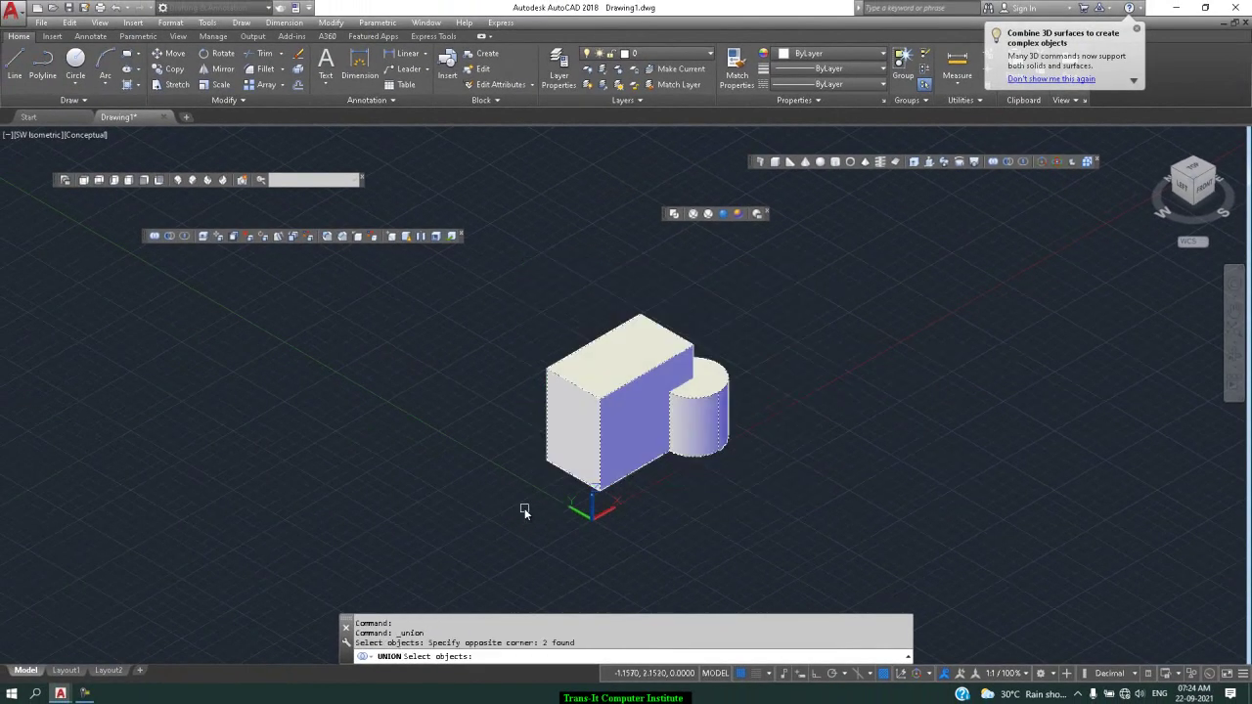
{"action": "key", "text": "Return"}
{"action": "left_click", "coordinate": [696, 433]}
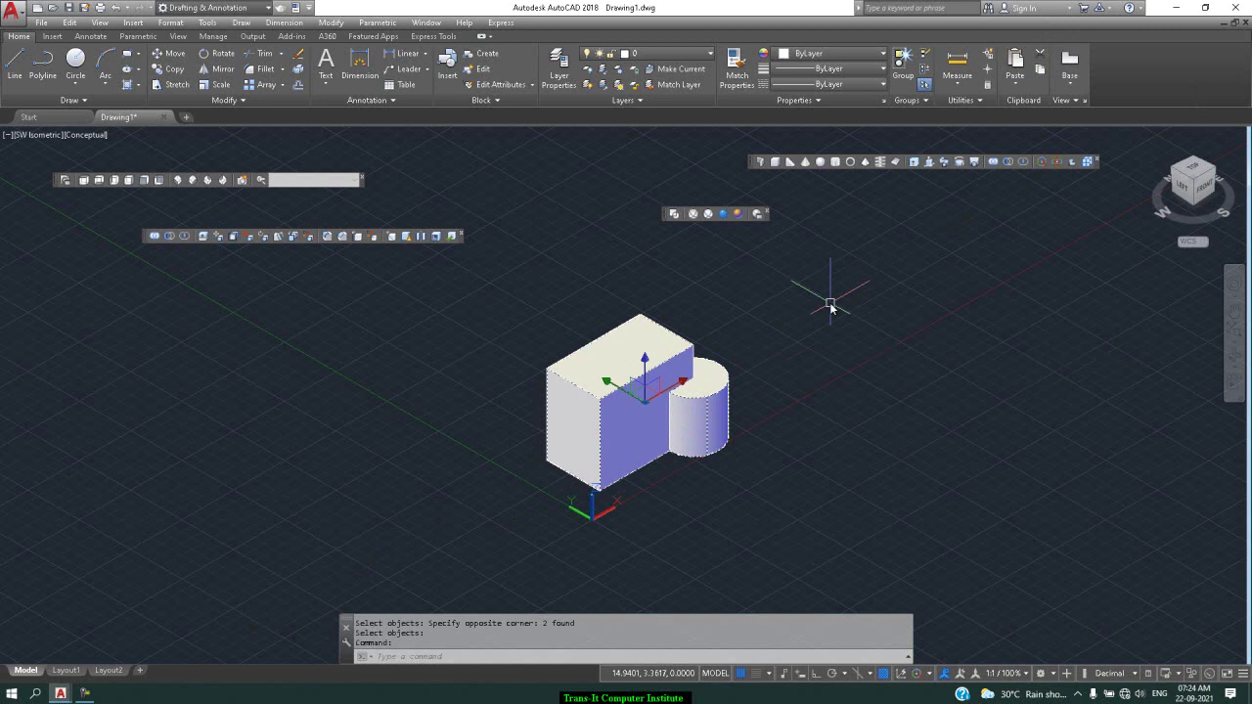
{"action": "key", "text": "Escape"}
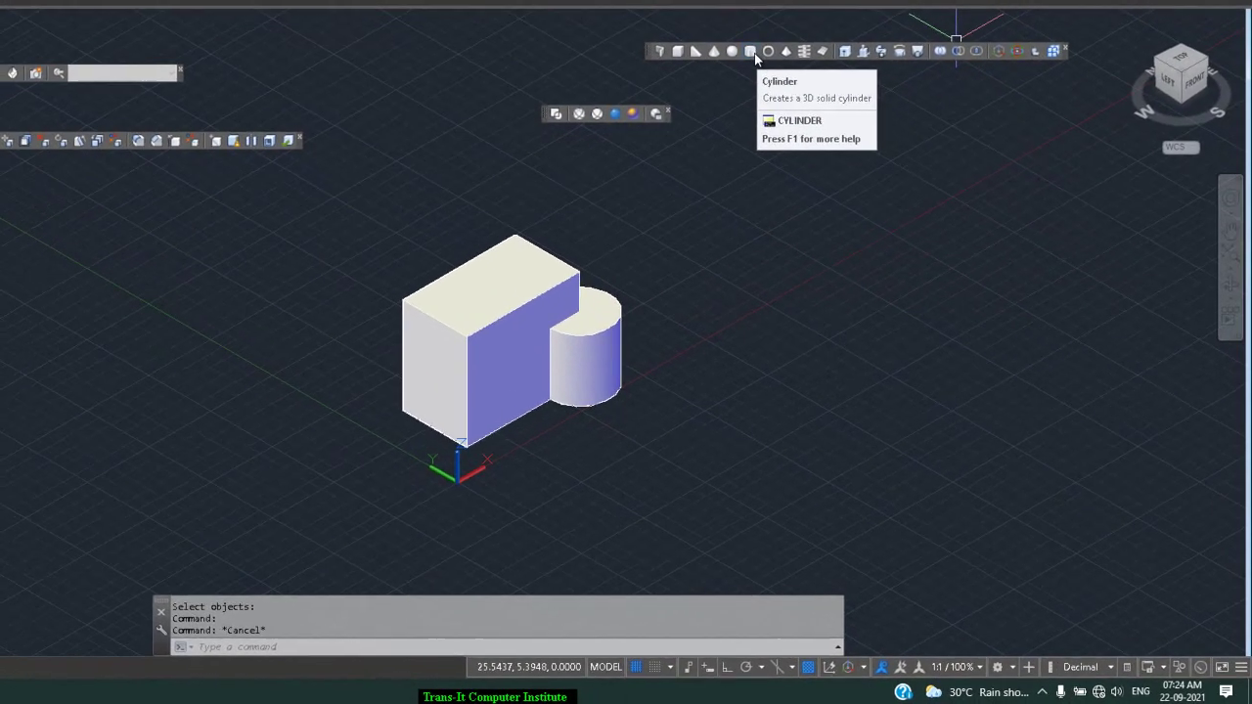
- Use Dynamic UCS to draw a small cylinder on the front face, extending out the back
{"action": "left_click", "coordinate": [753, 54]}
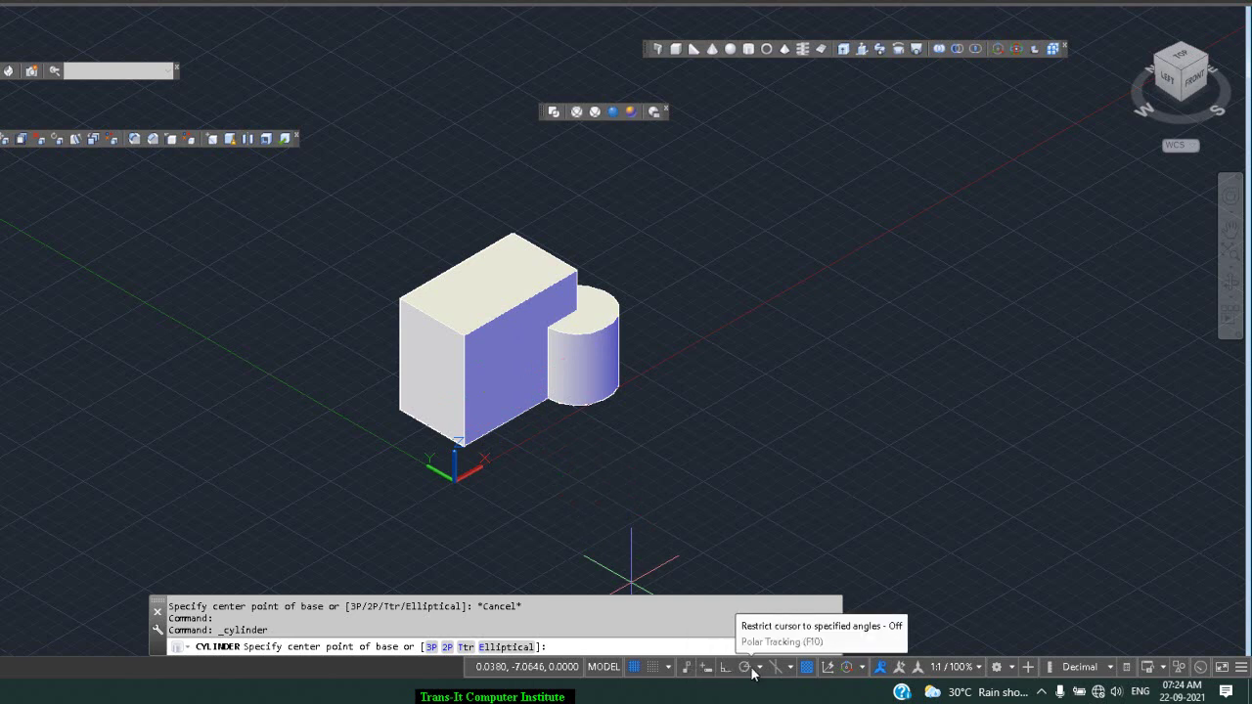
{"action": "left_click", "coordinate": [829, 667]}
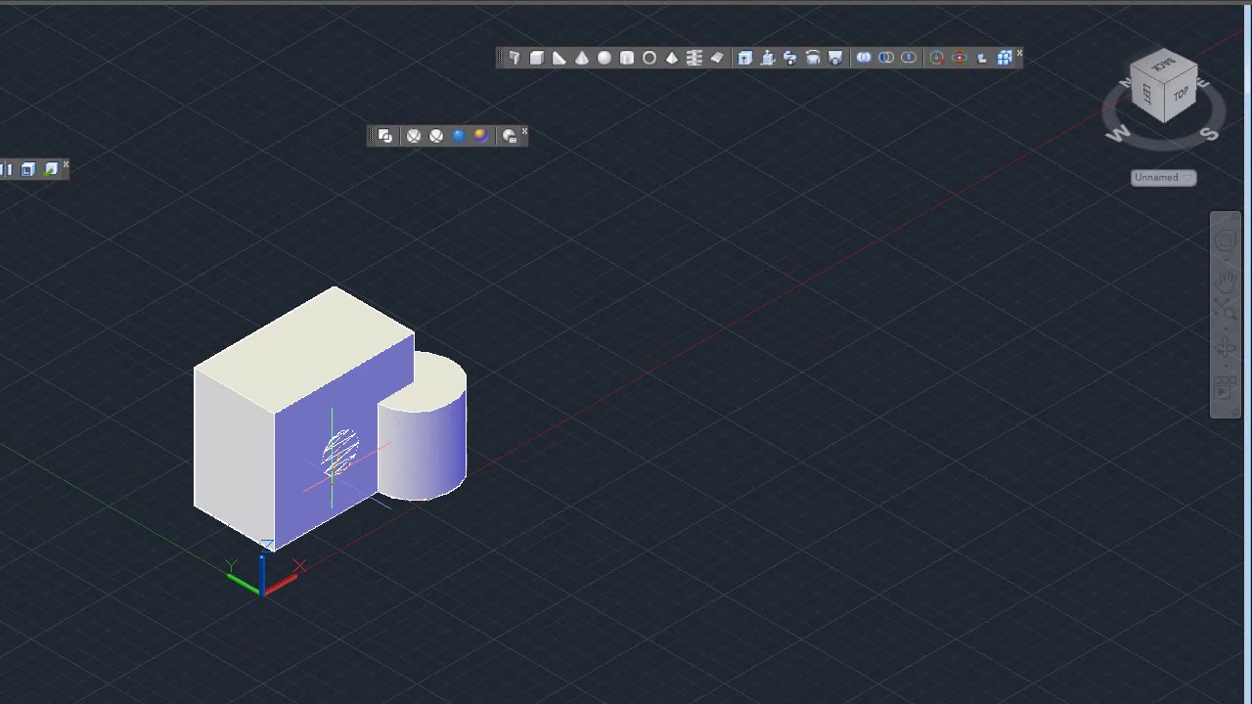
{"action": "left_click", "coordinate": [332, 452]}
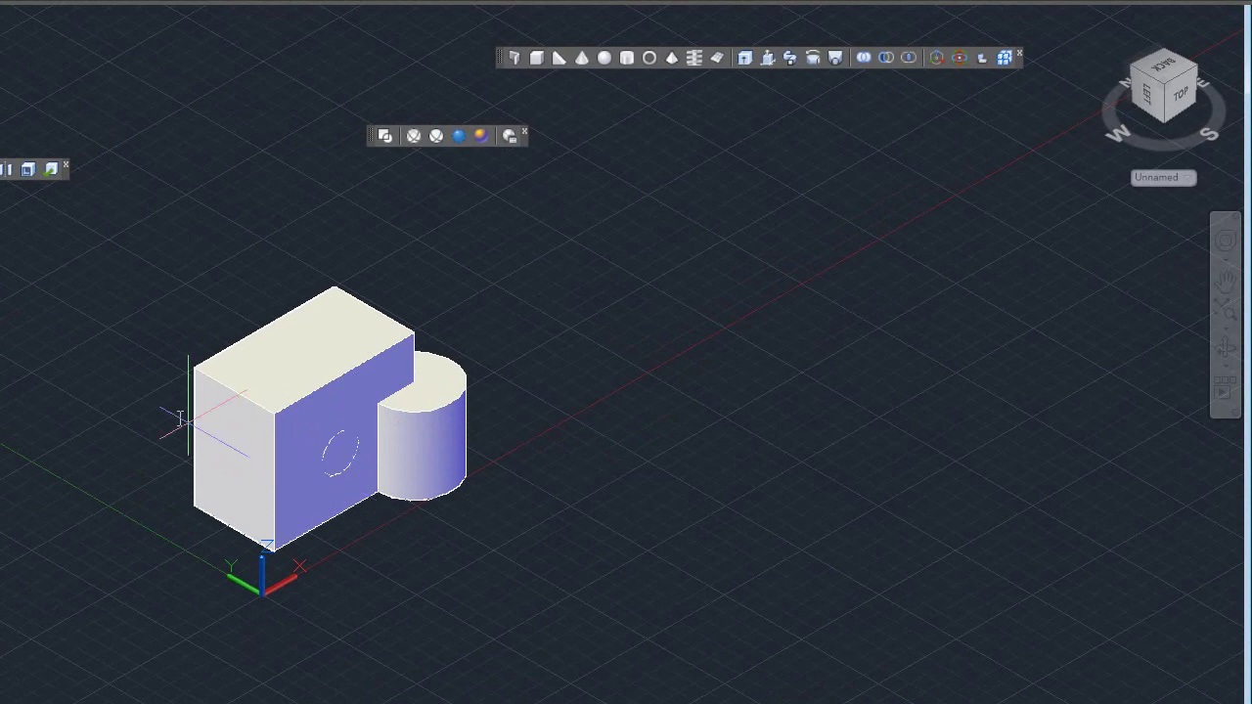
{"action": "left_click", "coordinate": [116, 364]}
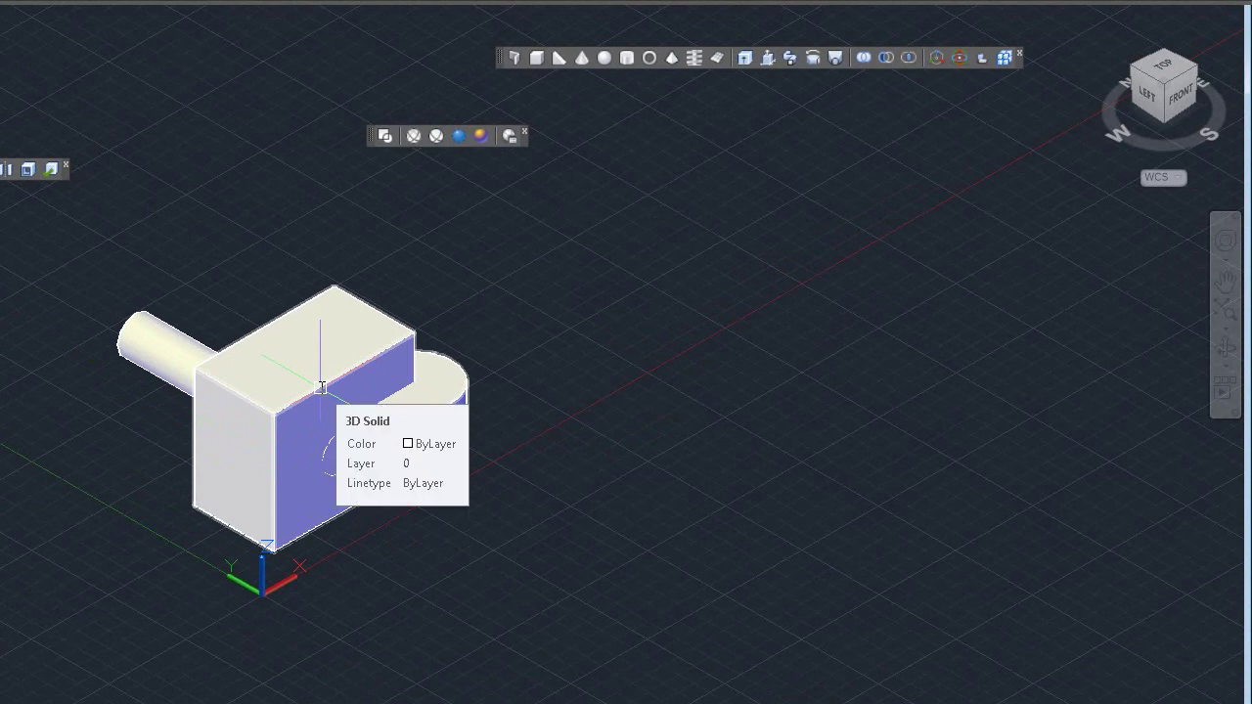
{"action": "left_click", "coordinate": [891, 63]}
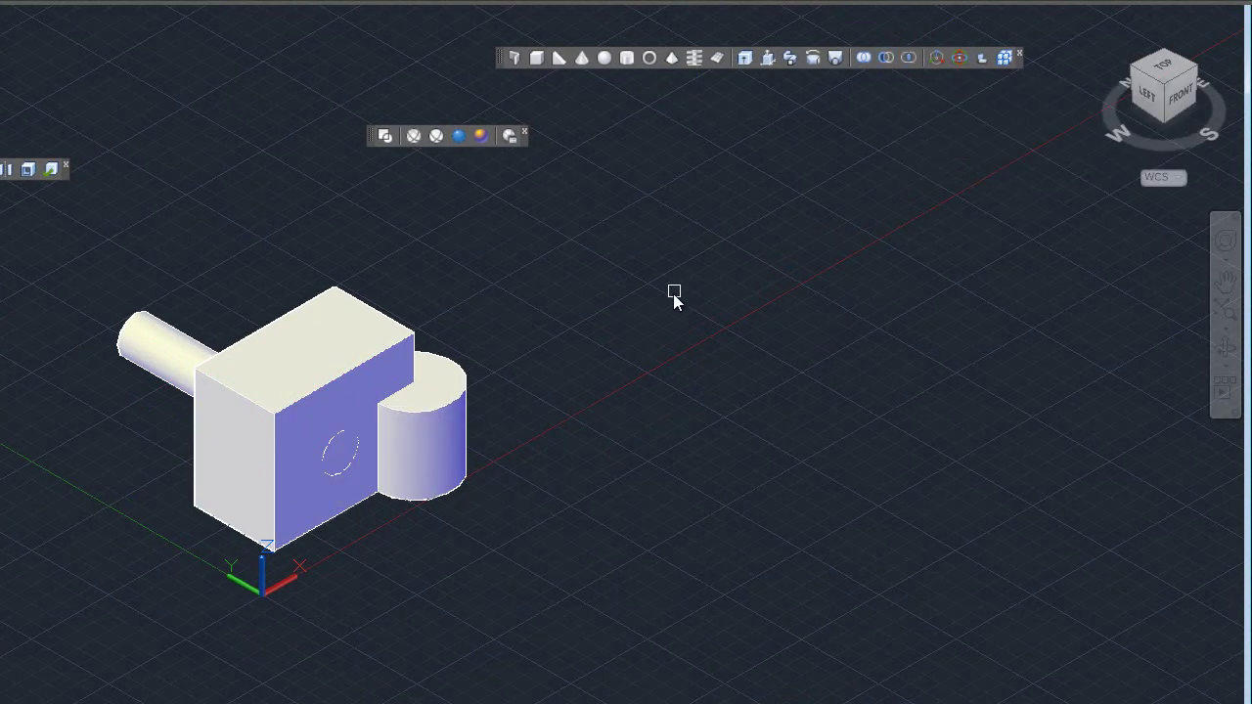
- Subtract the small cylinder from the combined block, leaving a round hole
{"action": "left_click", "coordinate": [362, 347]}
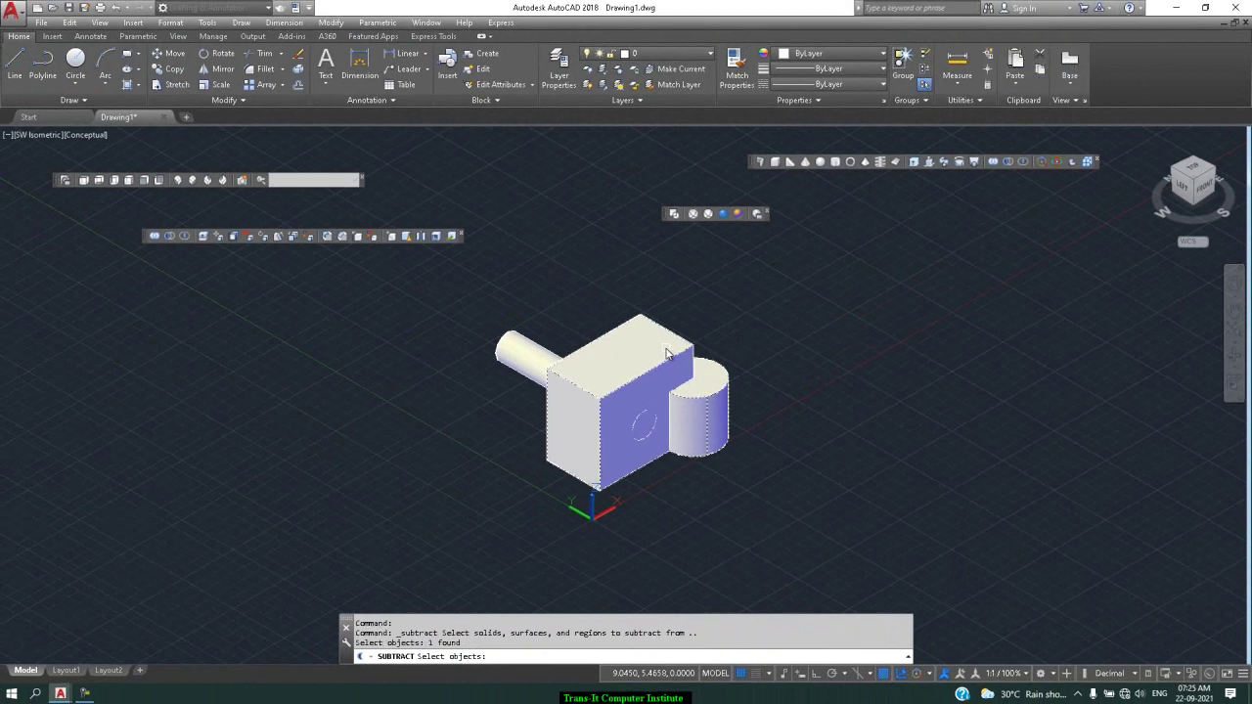
{"action": "key", "text": "Return"}
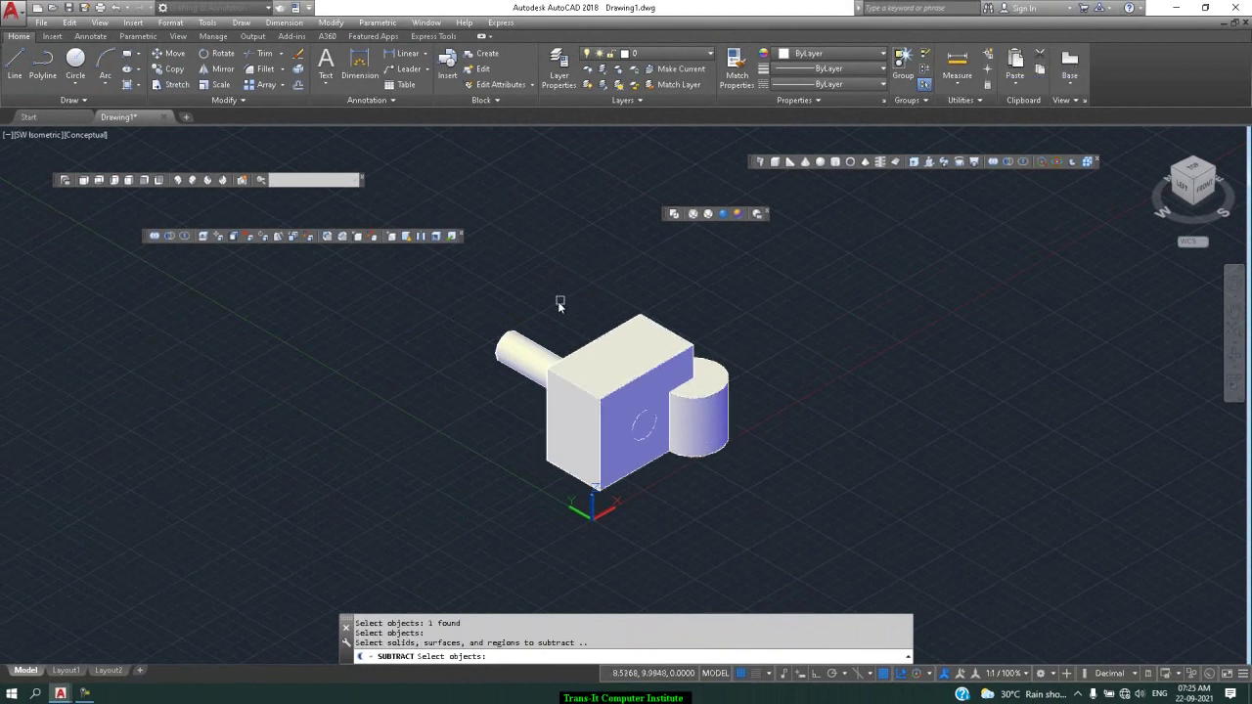
{"action": "left_click", "coordinate": [528, 357]}
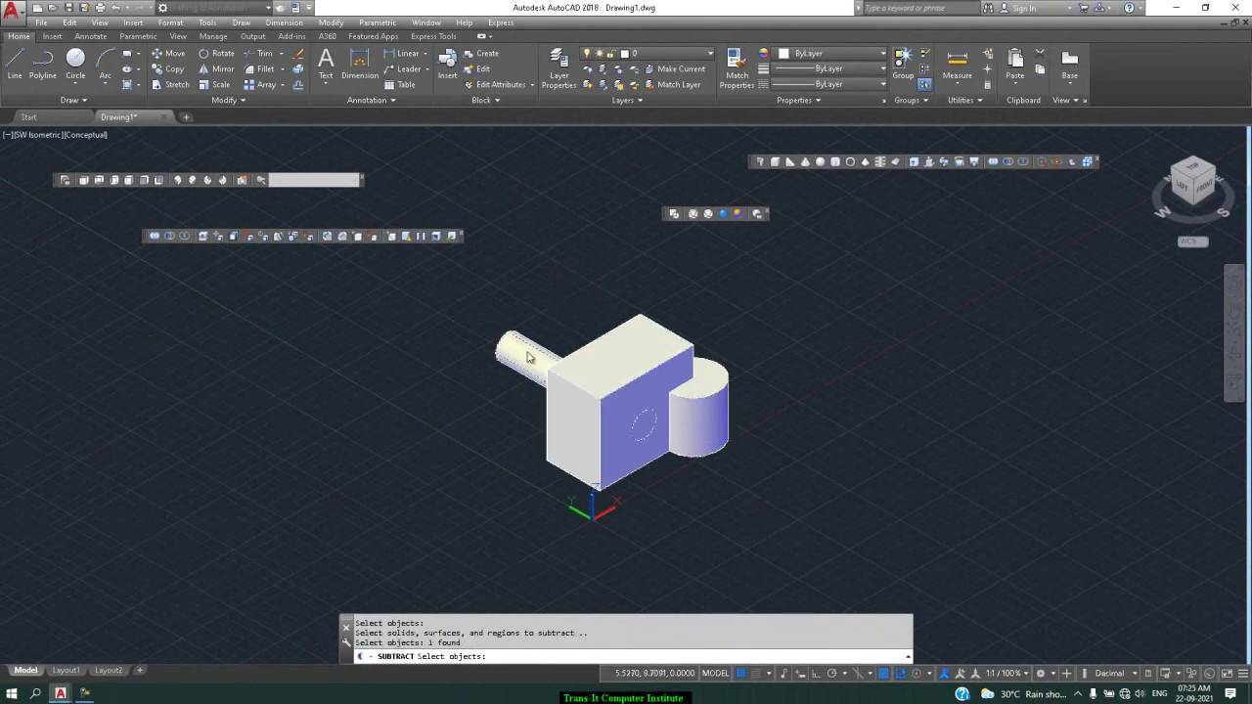
{"action": "key", "text": "Return"}
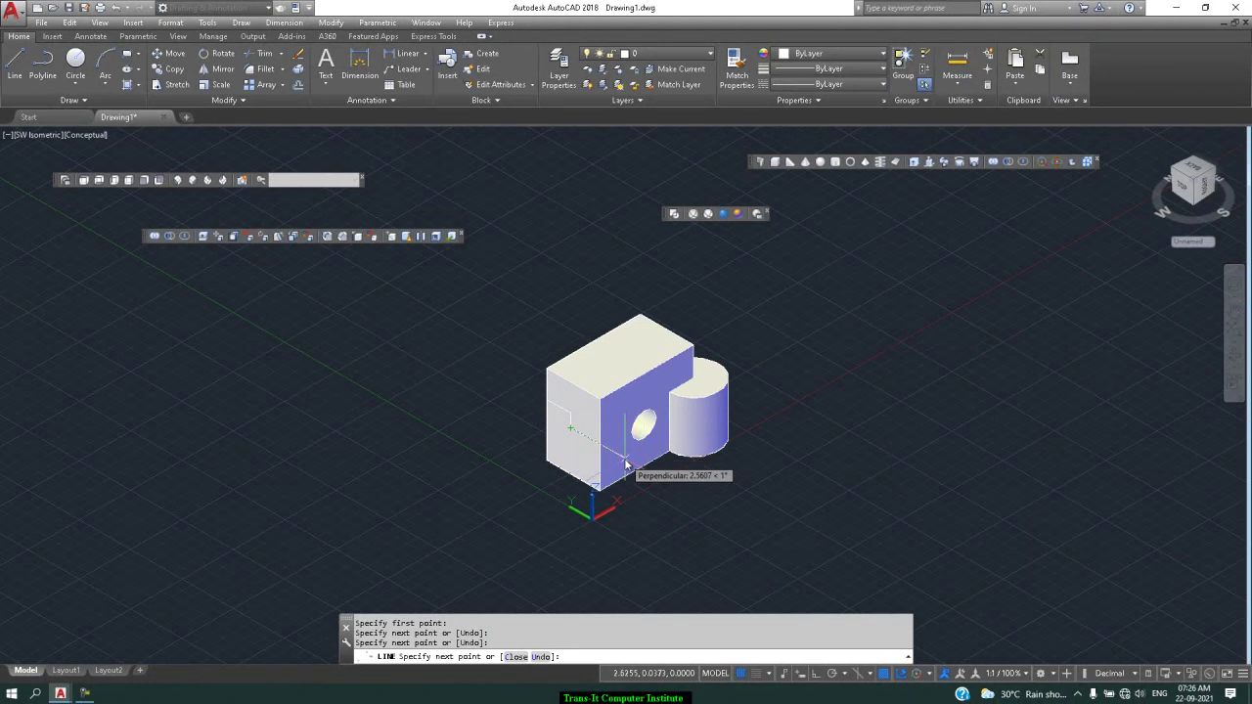
- Draw a closed stepped line profile on the block's left face, then regenerate
{"action": "left_click", "coordinate": [615, 461]}
{"action": "left_click", "coordinate": [623, 474]}
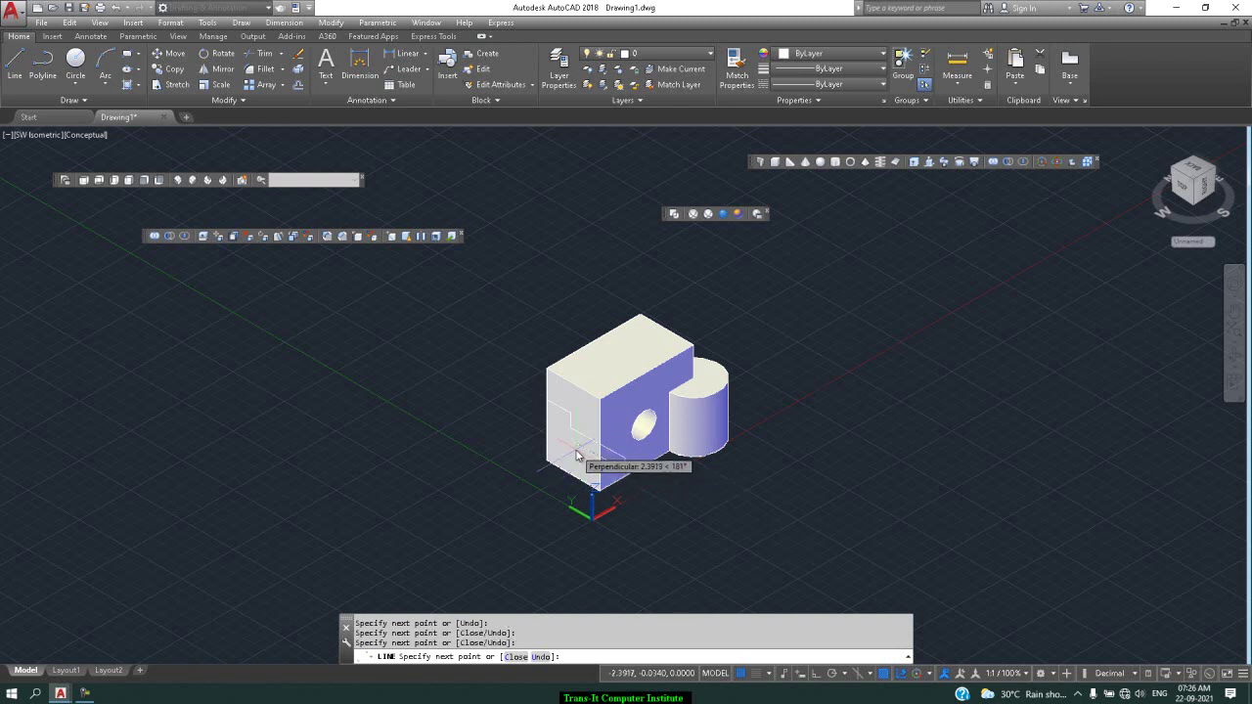
{"action": "scroll", "coordinate": [575, 452], "scroll_direction": "up", "scroll_amount": 3}
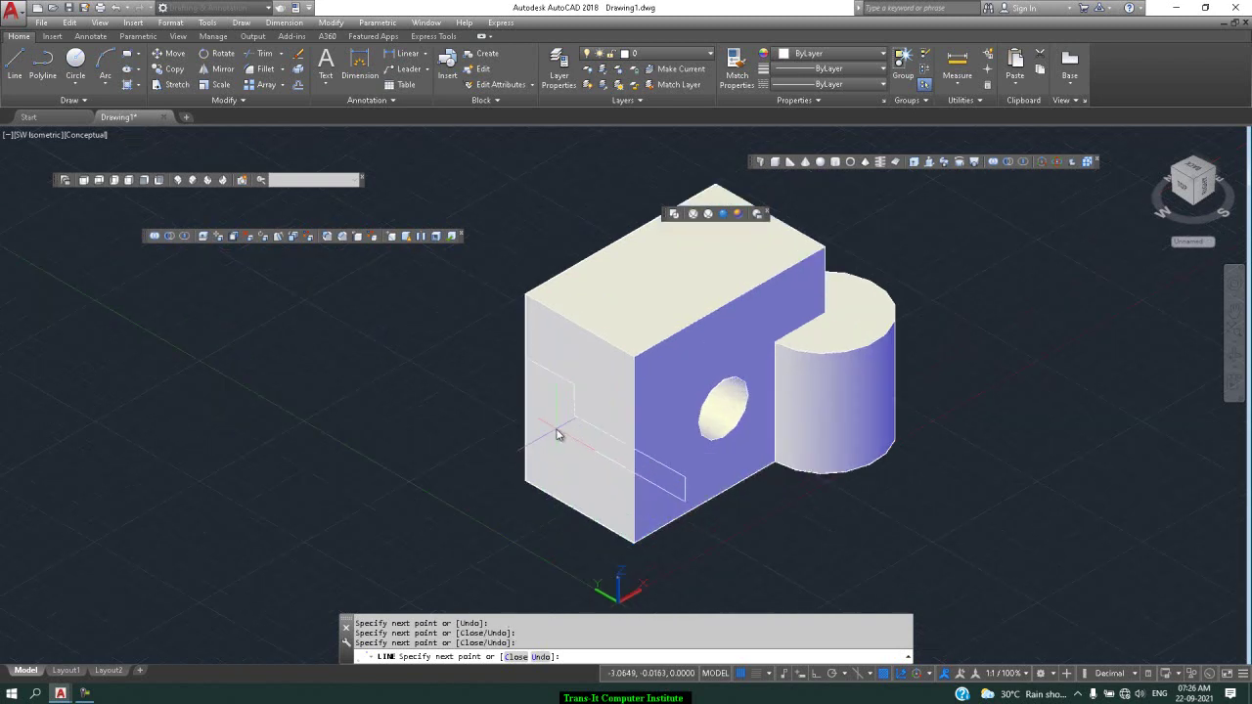
{"action": "left_click", "coordinate": [555, 428]}
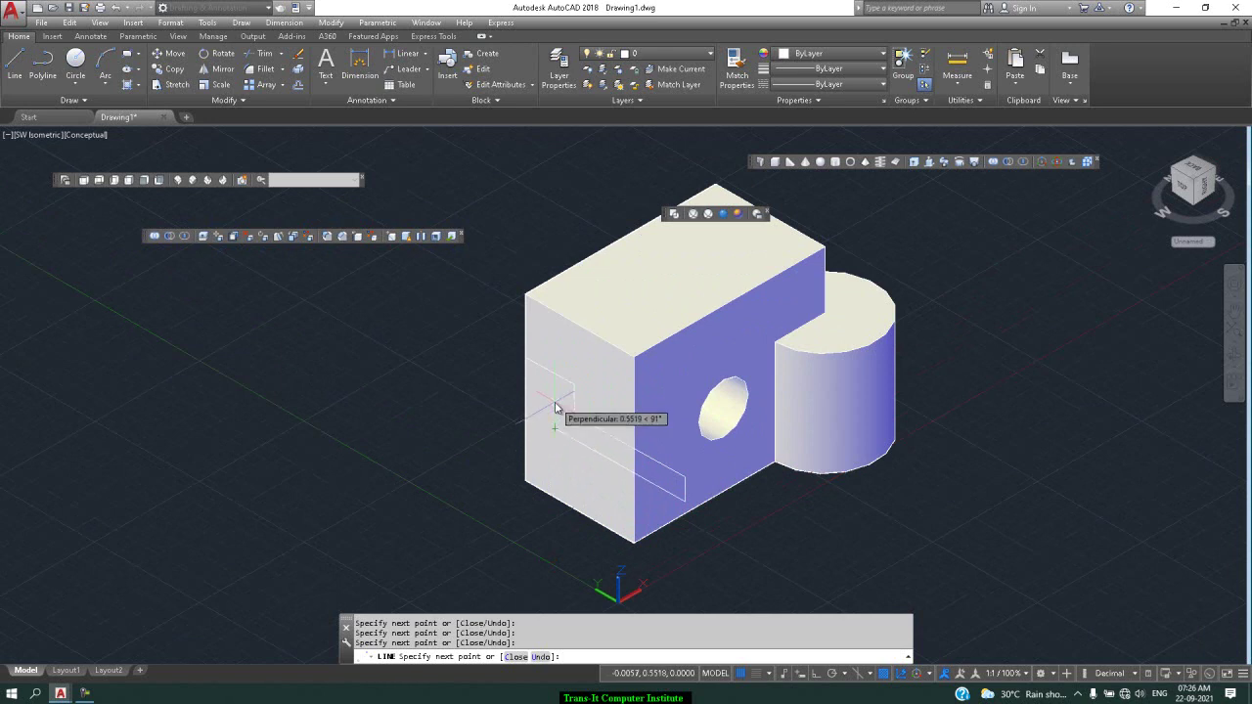
{"action": "left_click", "coordinate": [555, 402]}
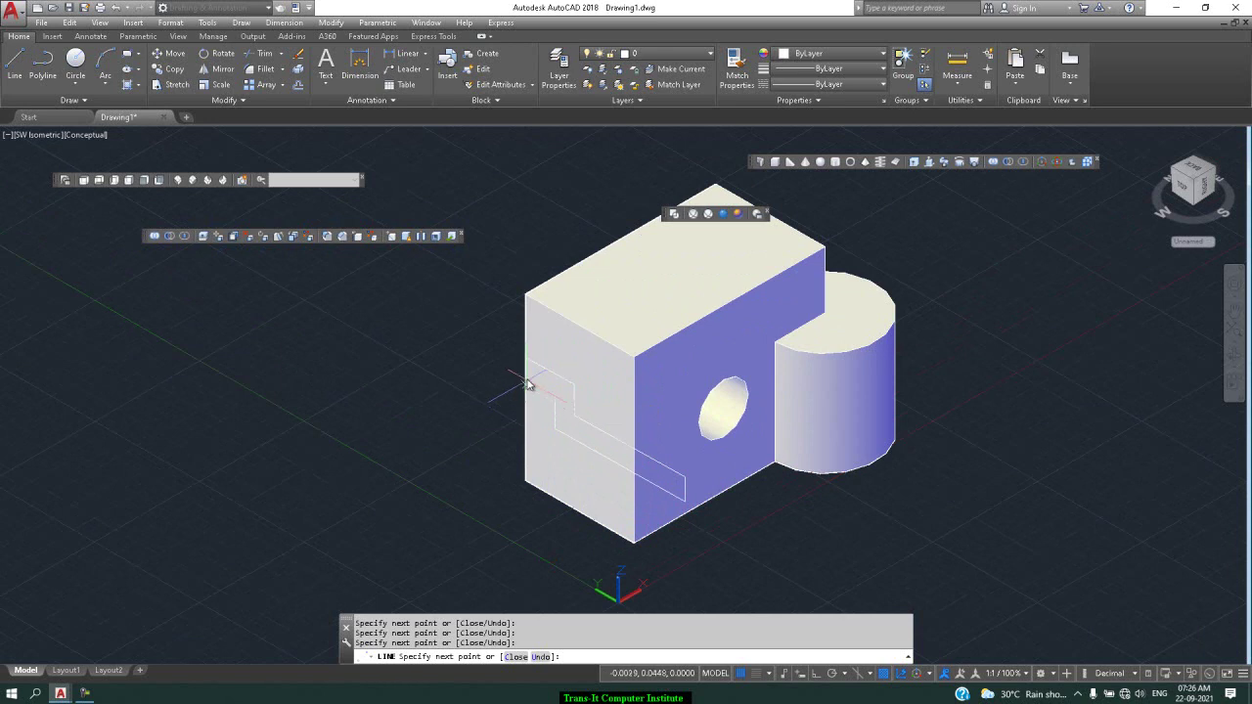
{"action": "left_click", "coordinate": [527, 363]}
{"action": "key", "text": "Return"}
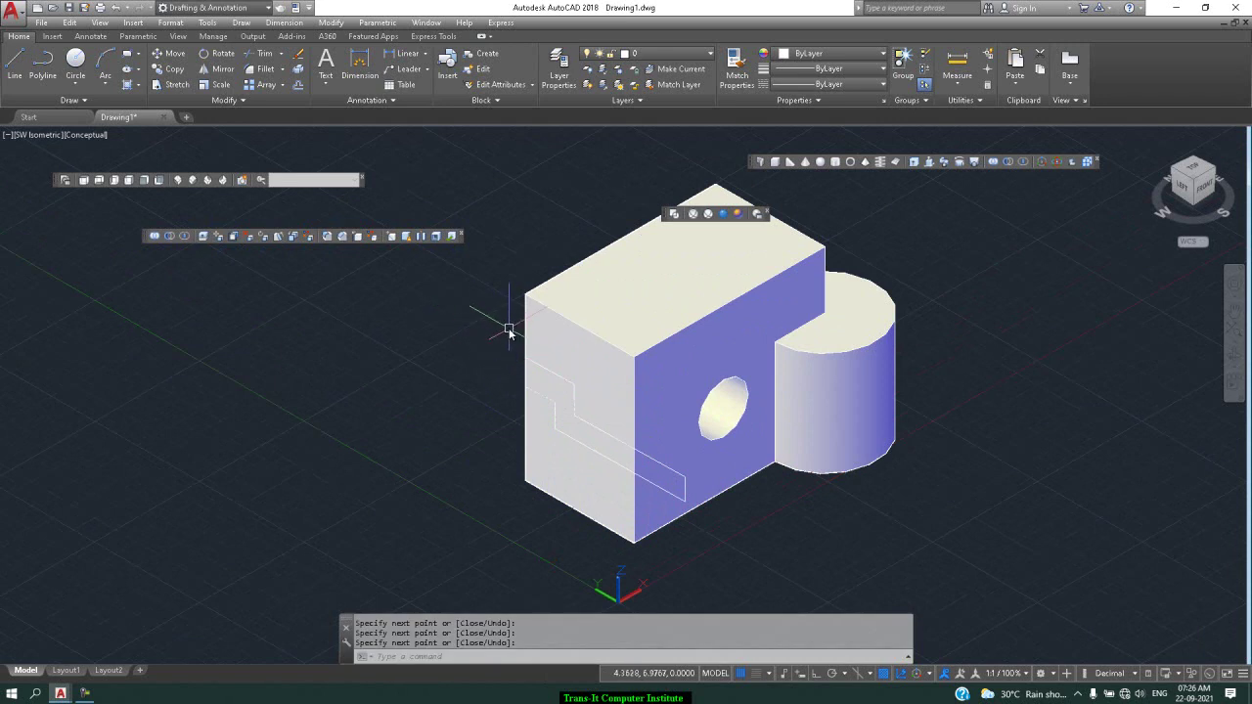
{"action": "type", "text": "r"}
{"action": "key", "text": "Return"}
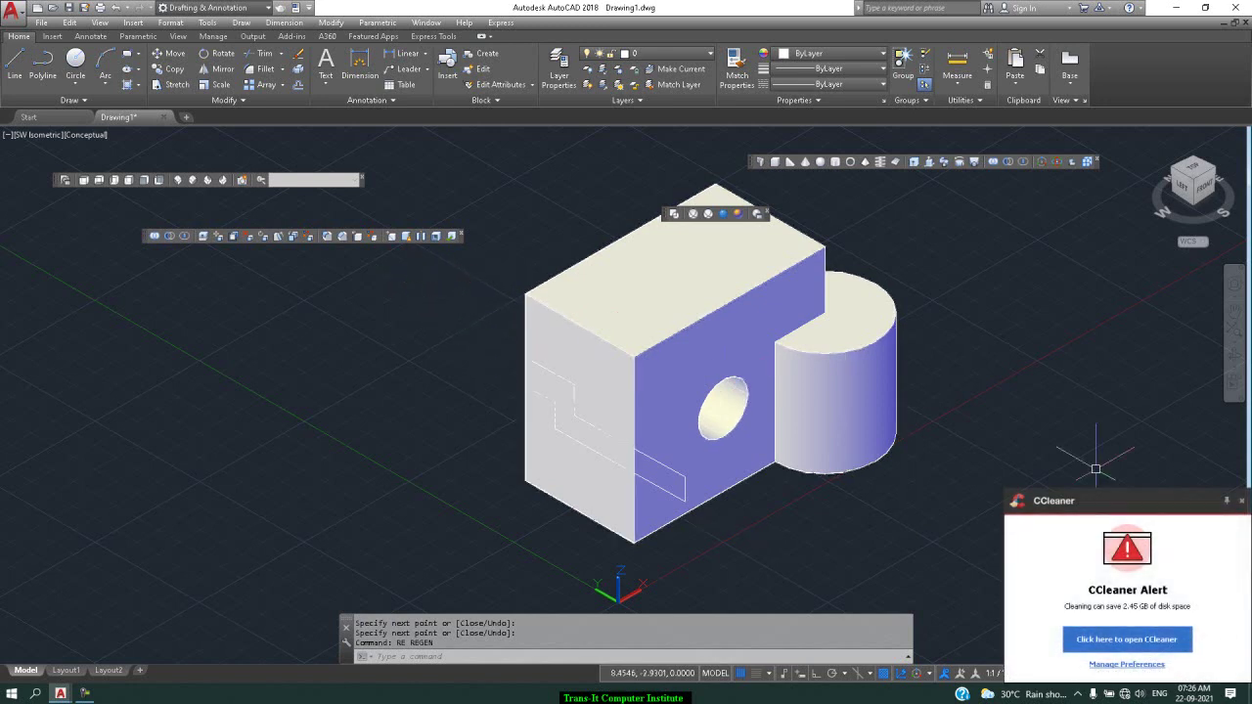
- Convert the stepped side outline into a region
{"action": "left_click", "coordinate": [1242, 501]}
{"action": "type", "text": "l"}
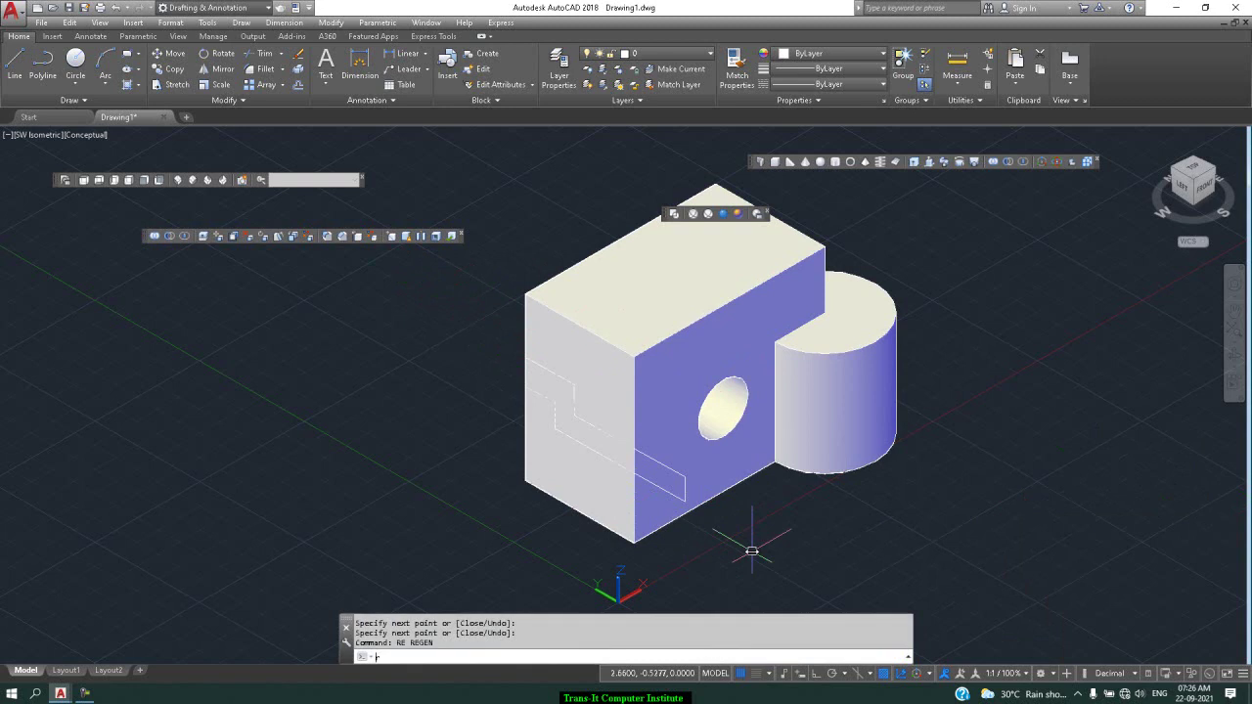
{"action": "type", "text": "g"}
{"action": "key", "text": "Return"}
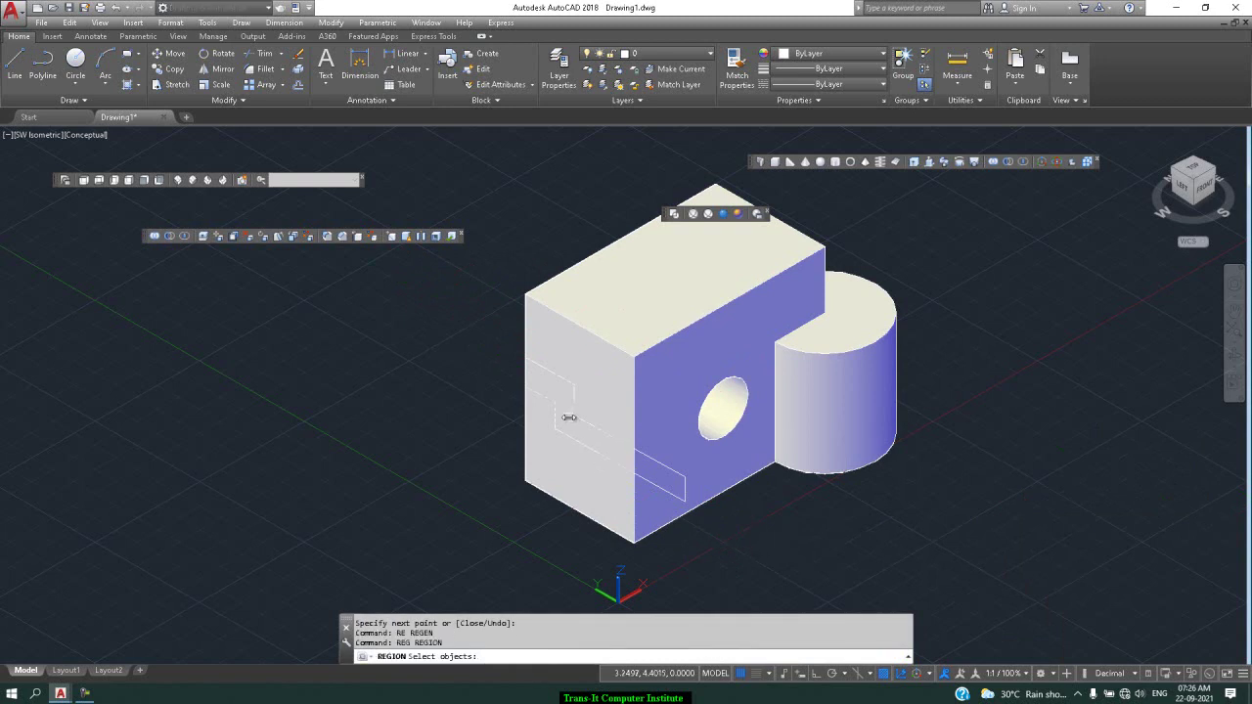
{"action": "left_click", "coordinate": [487, 315]}
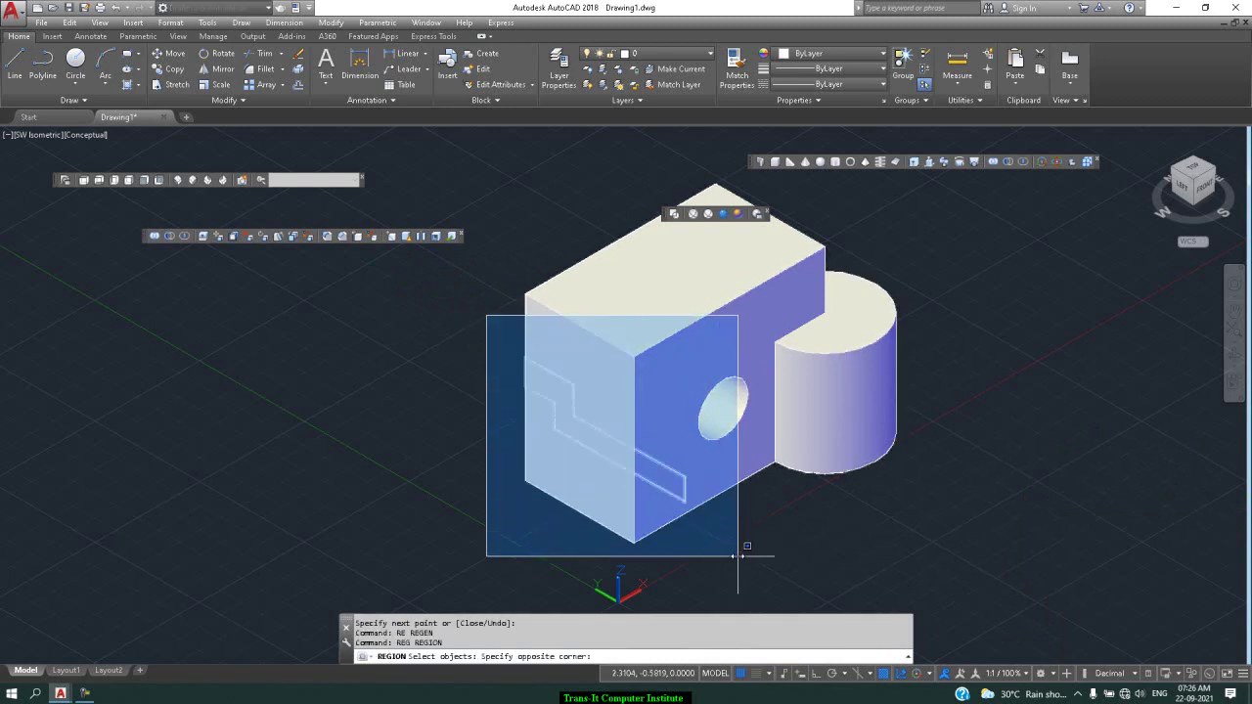
{"action": "left_click", "coordinate": [733, 548]}
{"action": "key", "text": "Return"}
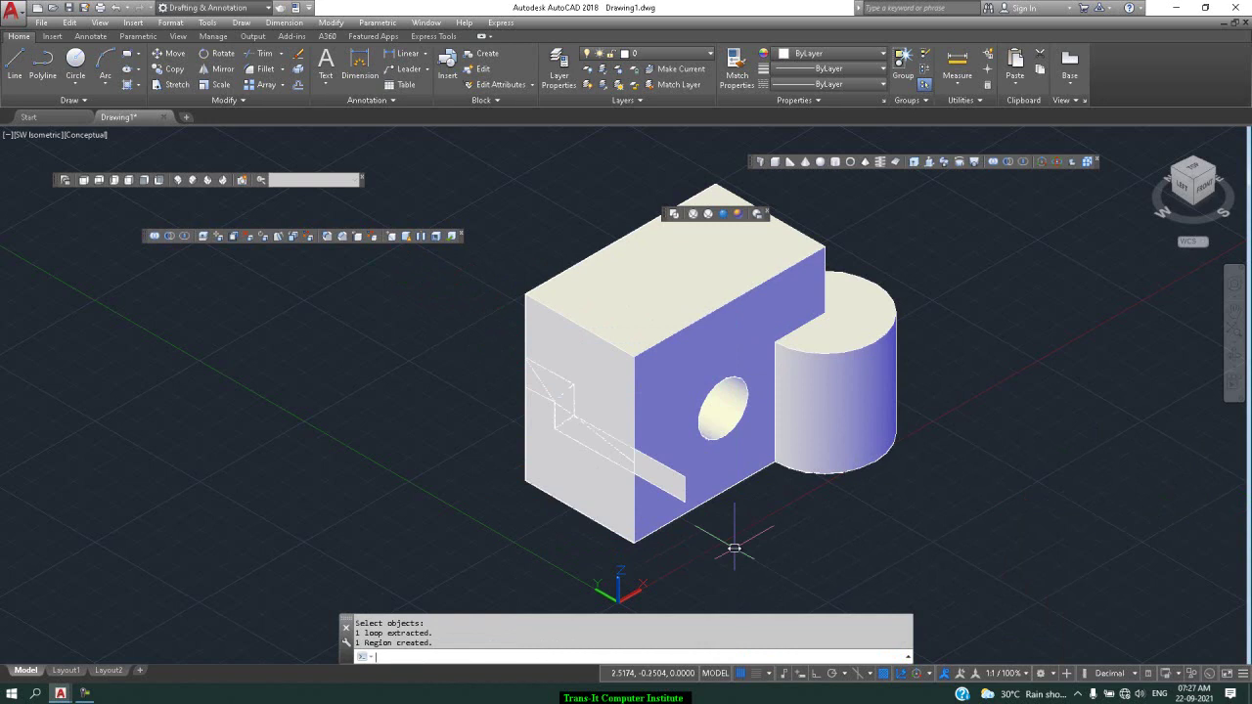
- Extrude the profile region into a stepped slab passing through the block
{"action": "type", "text": "ext"}
{"action": "key", "text": "Return"}
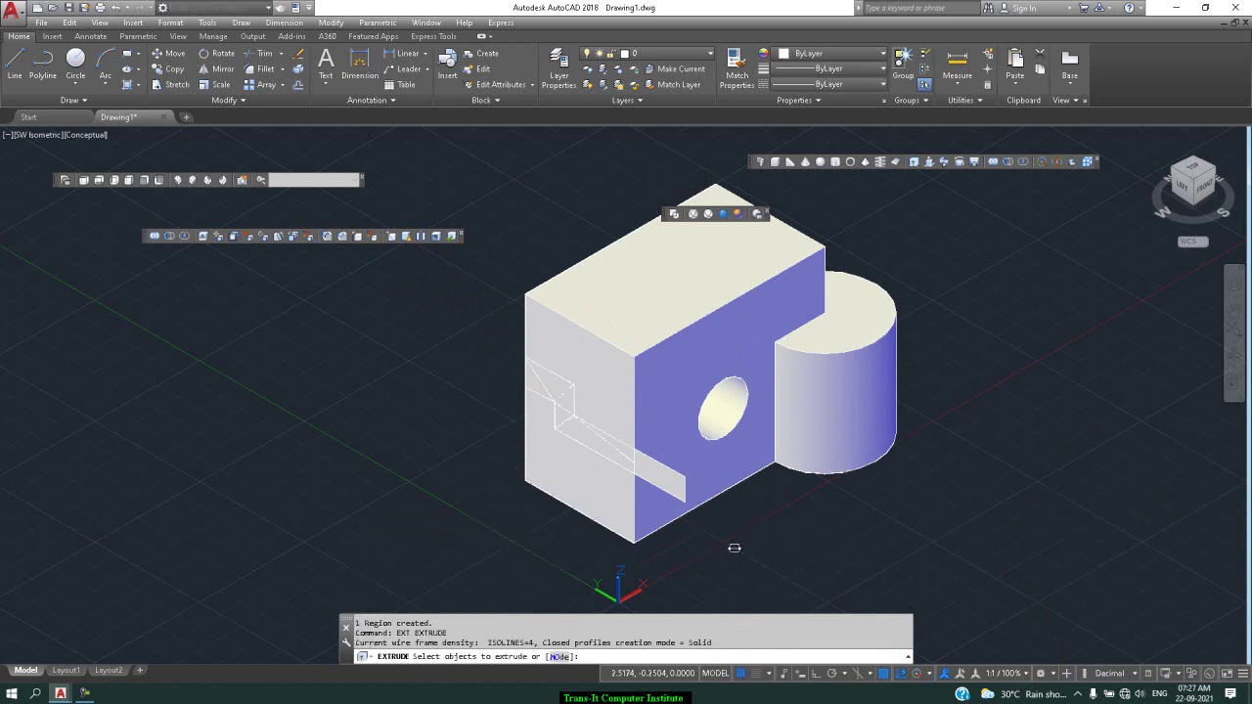
{"action": "left_click", "coordinate": [687, 479]}
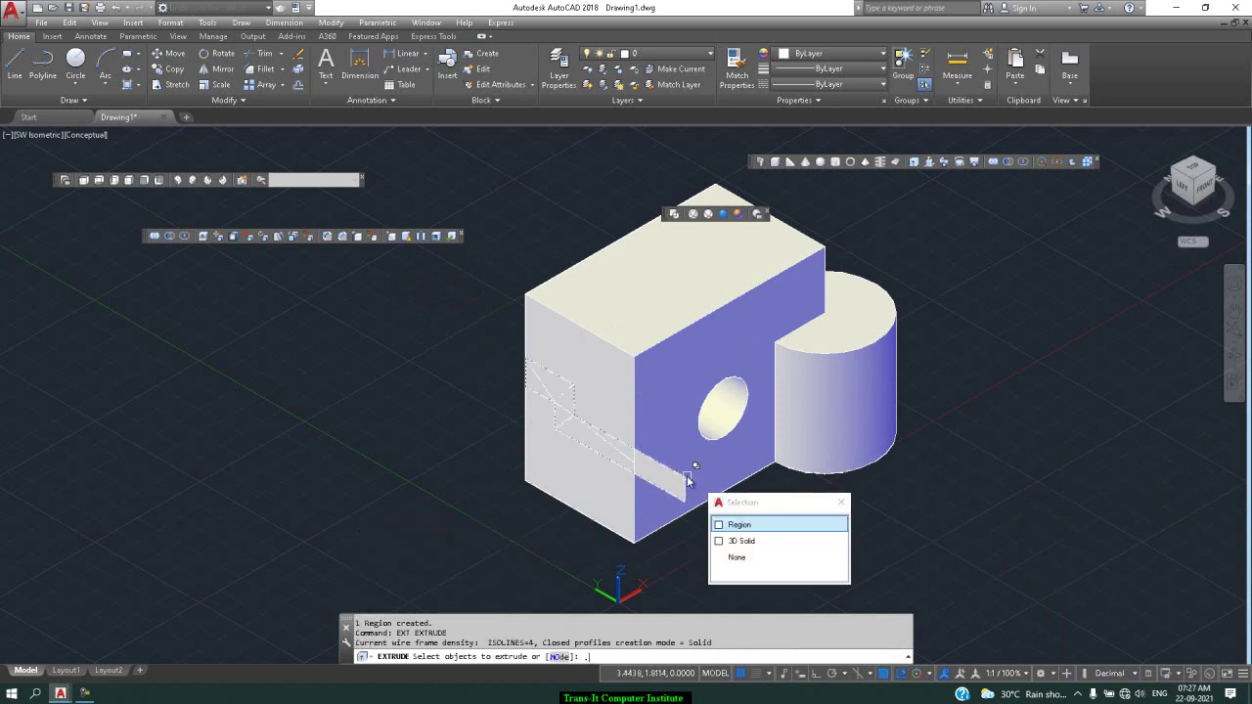
{"action": "key", "text": "Escape"}
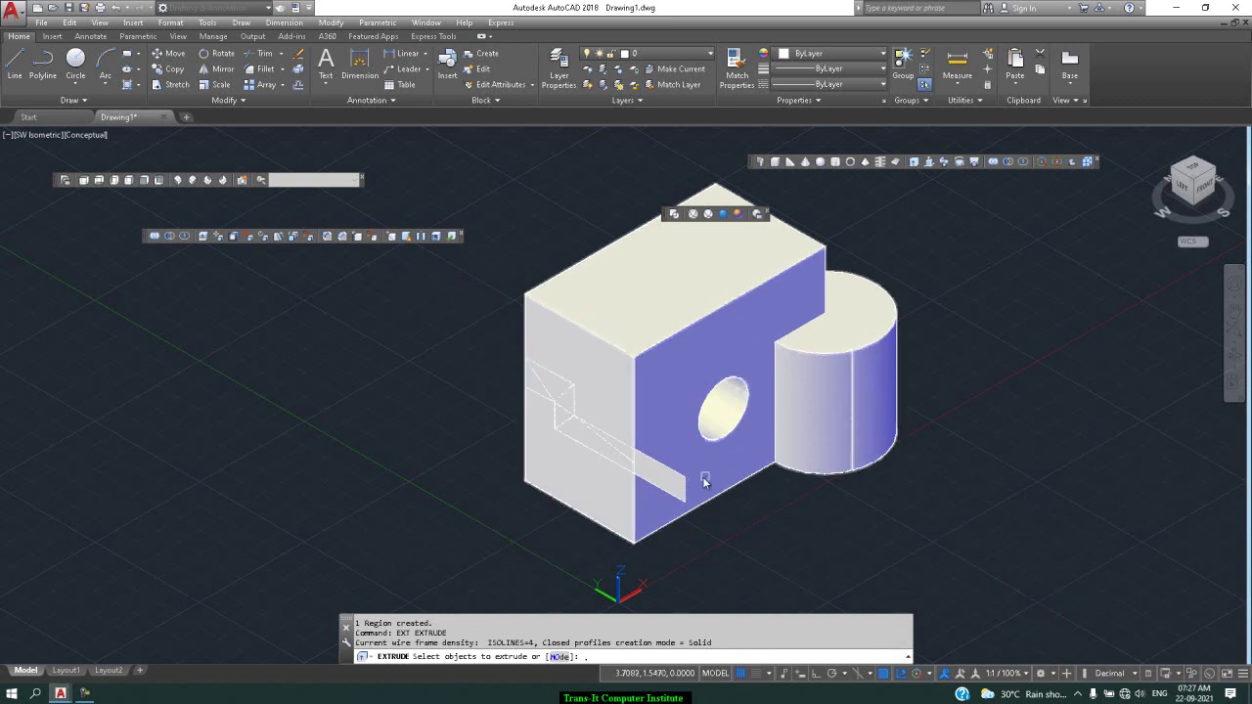
{"action": "left_click", "coordinate": [676, 489]}
{"action": "key", "text": "Return"}
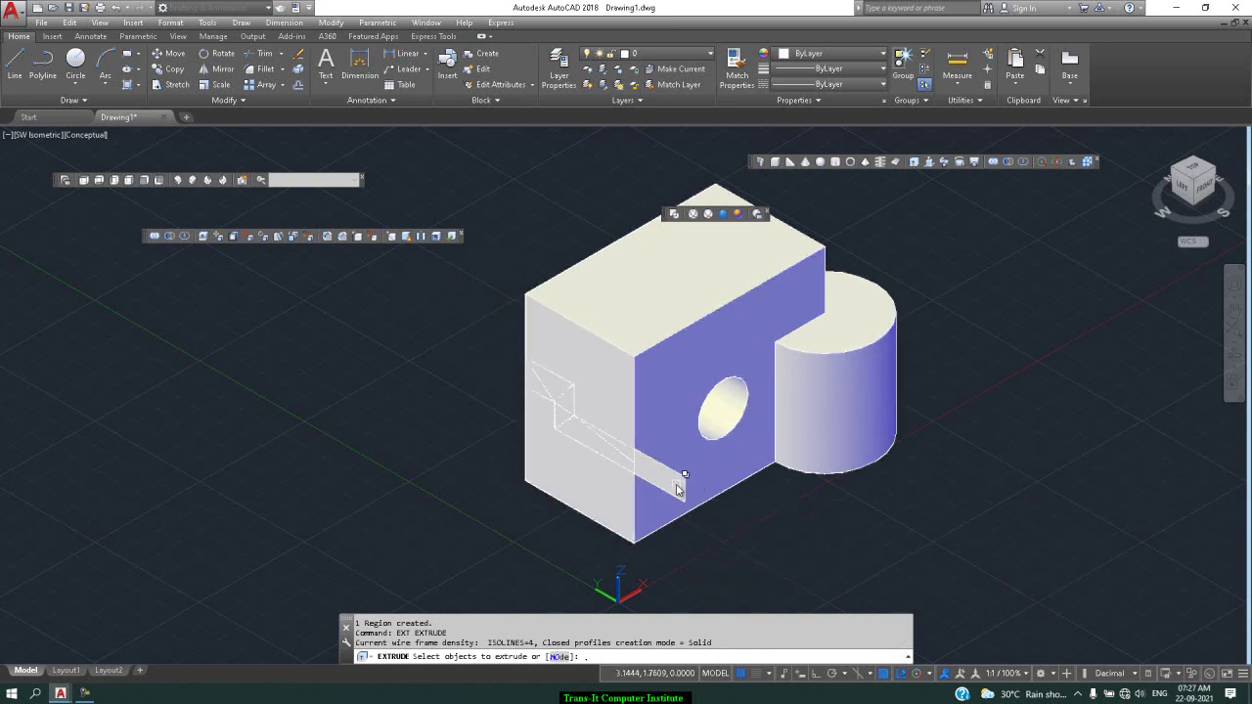
{"action": "key", "text": "Return"}
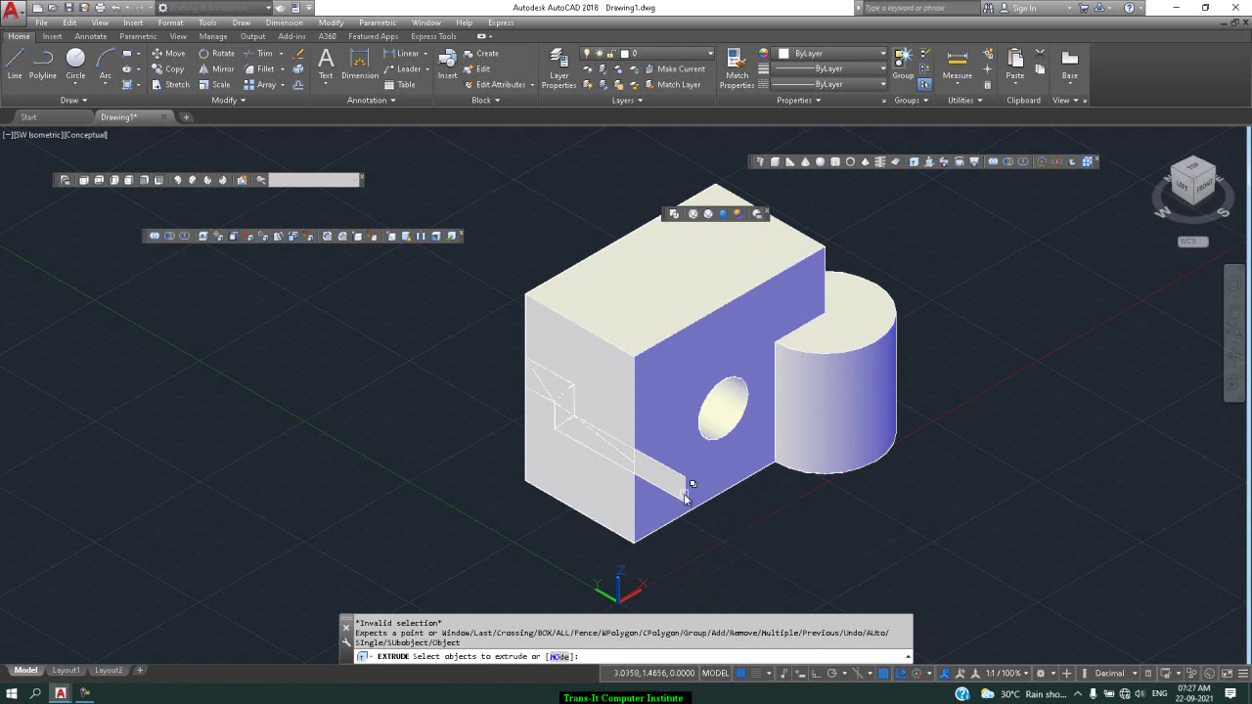
{"action": "left_click", "coordinate": [682, 489]}
{"action": "left_click", "coordinate": [731, 531]}
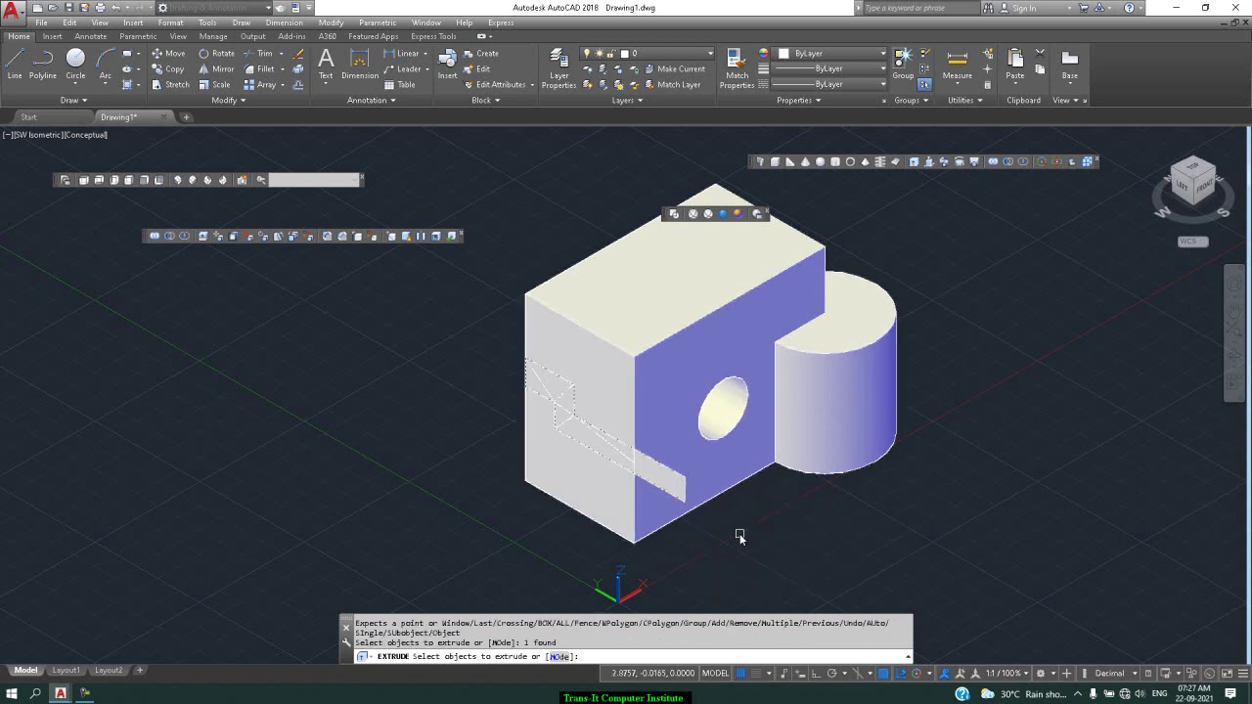
{"action": "key", "text": "Return"}
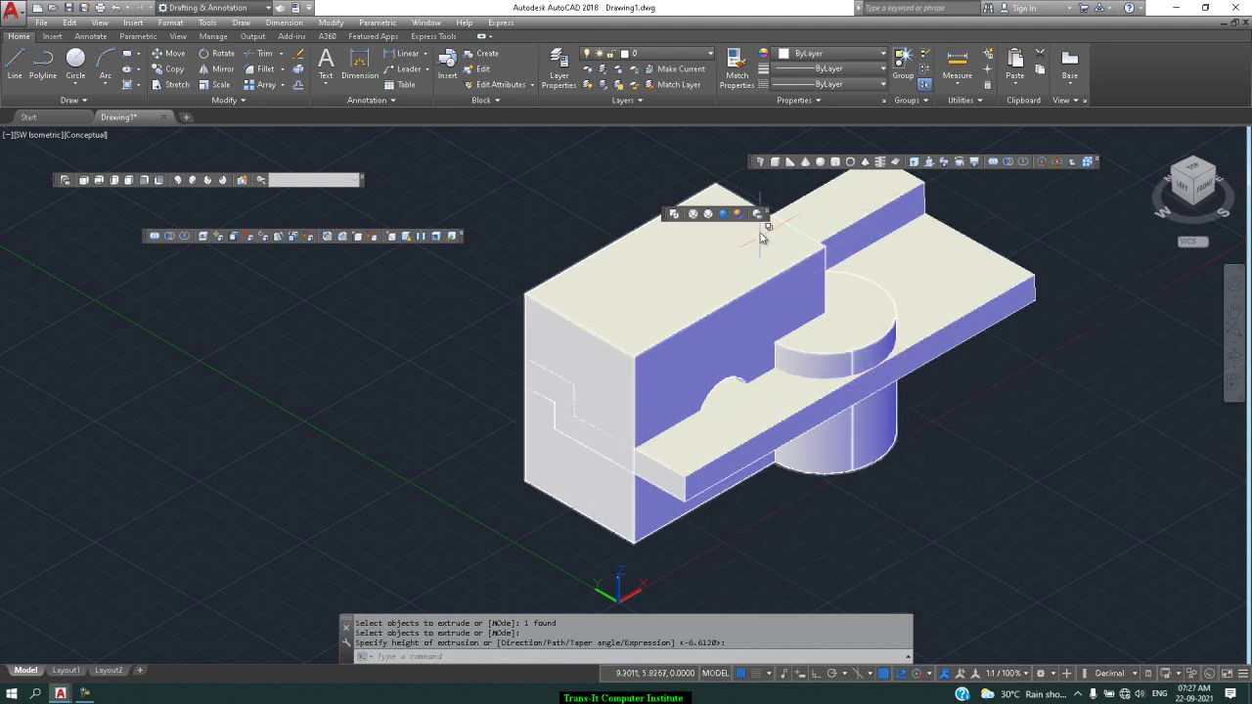
- Intersect the block with the extruded stepped slab to keep their shared volume
{"action": "left_click", "coordinate": [1022, 161]}
{"action": "left_click_drag", "start_coordinate": [978, 258], "coordinate": [636, 433]}
{"action": "left_click", "coordinate": [636, 433]}
{"action": "key", "text": "Return"}
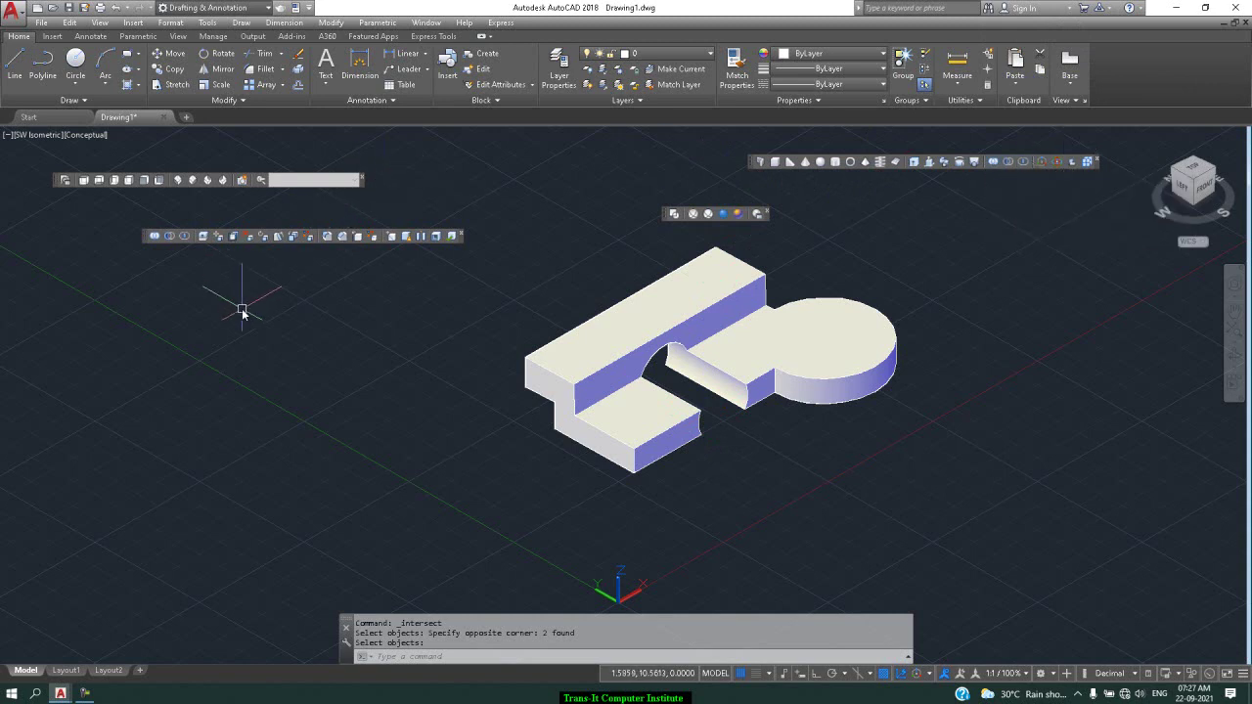
- Draw a rectangle left of the solid and a circle centred on its far edge
{"action": "key", "text": "Return"}
{"action": "type", "text": "c"}
{"action": "key", "text": "Return"}
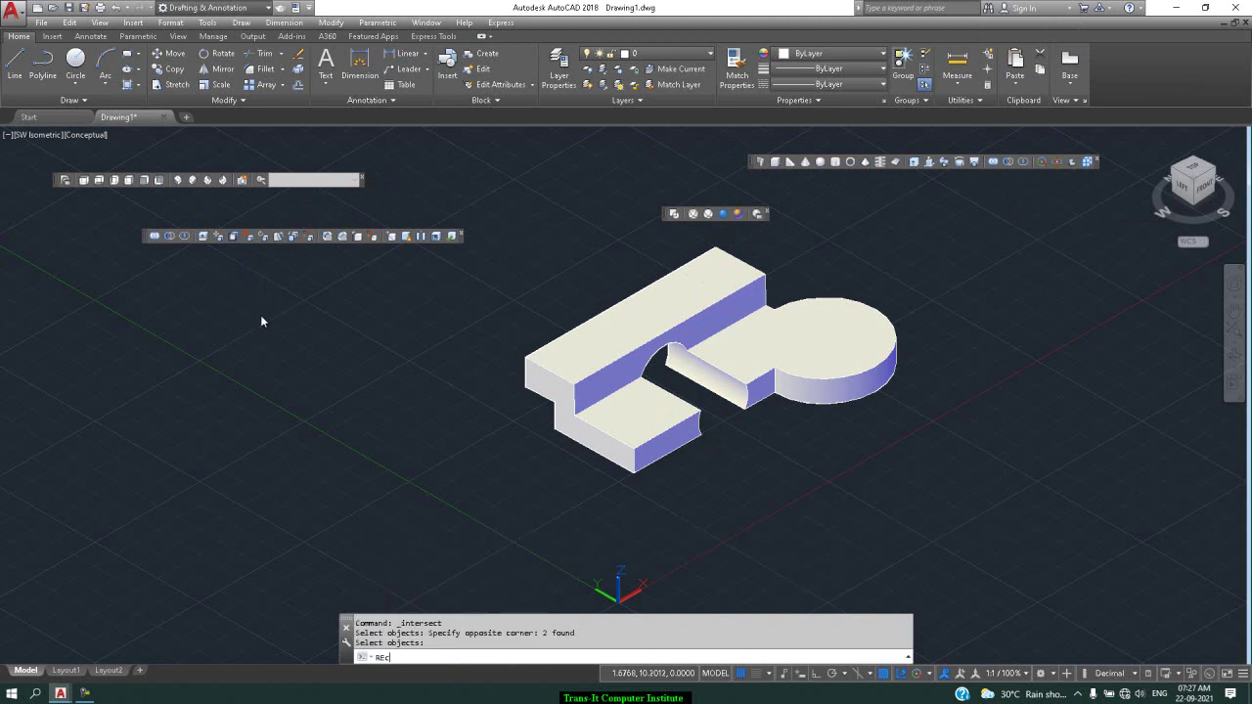
{"action": "left_click", "coordinate": [220, 350]}
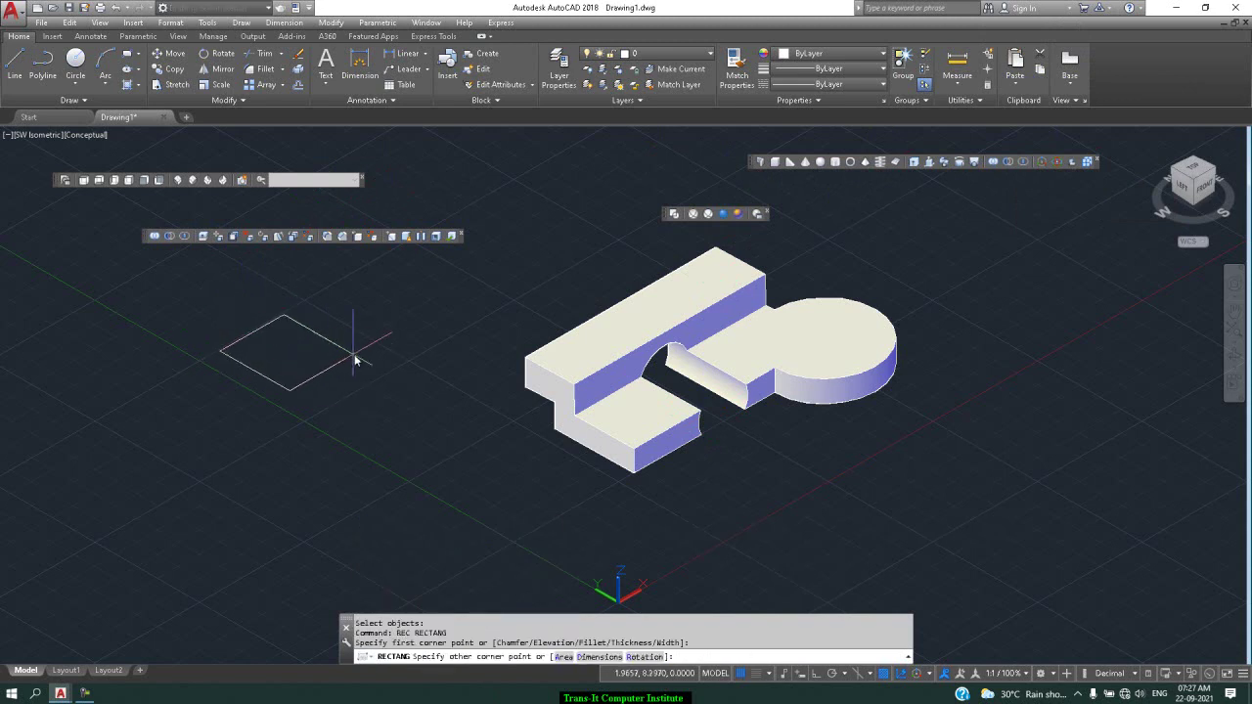
{"action": "left_click", "coordinate": [370, 332]}
{"action": "type", "text": "c"}
{"action": "key", "text": "Return"}
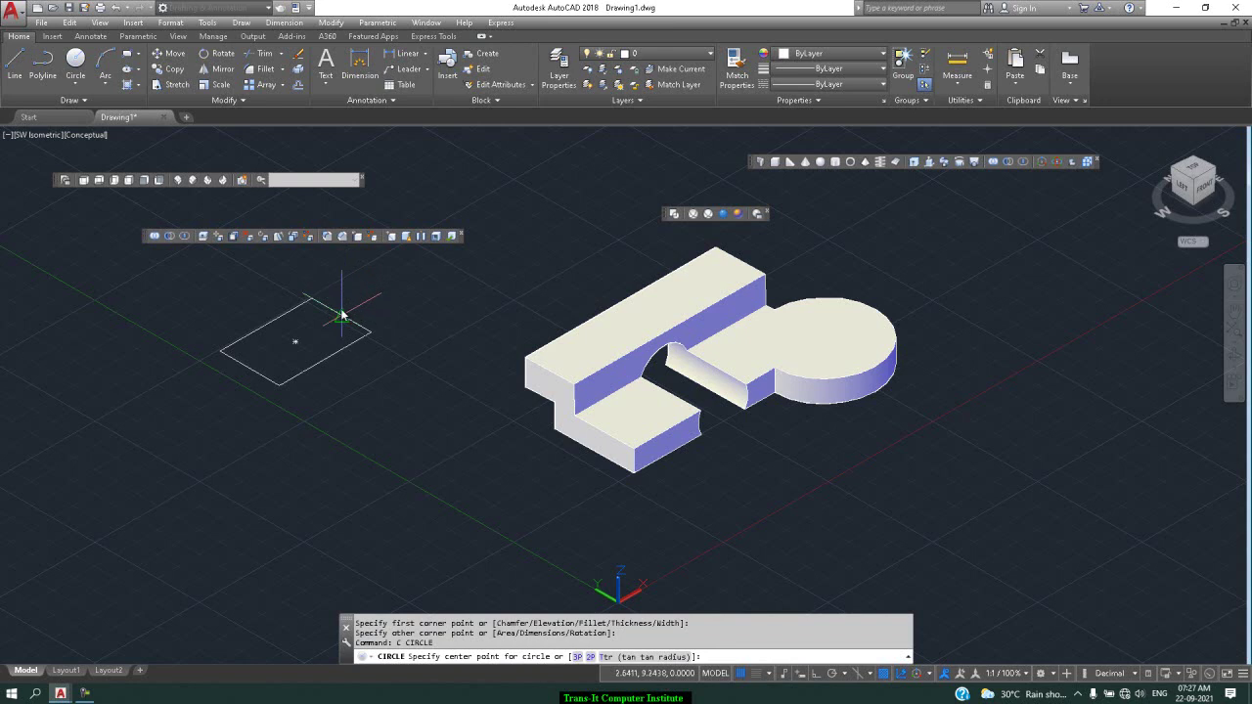
{"action": "left_click", "coordinate": [342, 315]}
{"action": "left_click", "coordinate": [360, 306]}
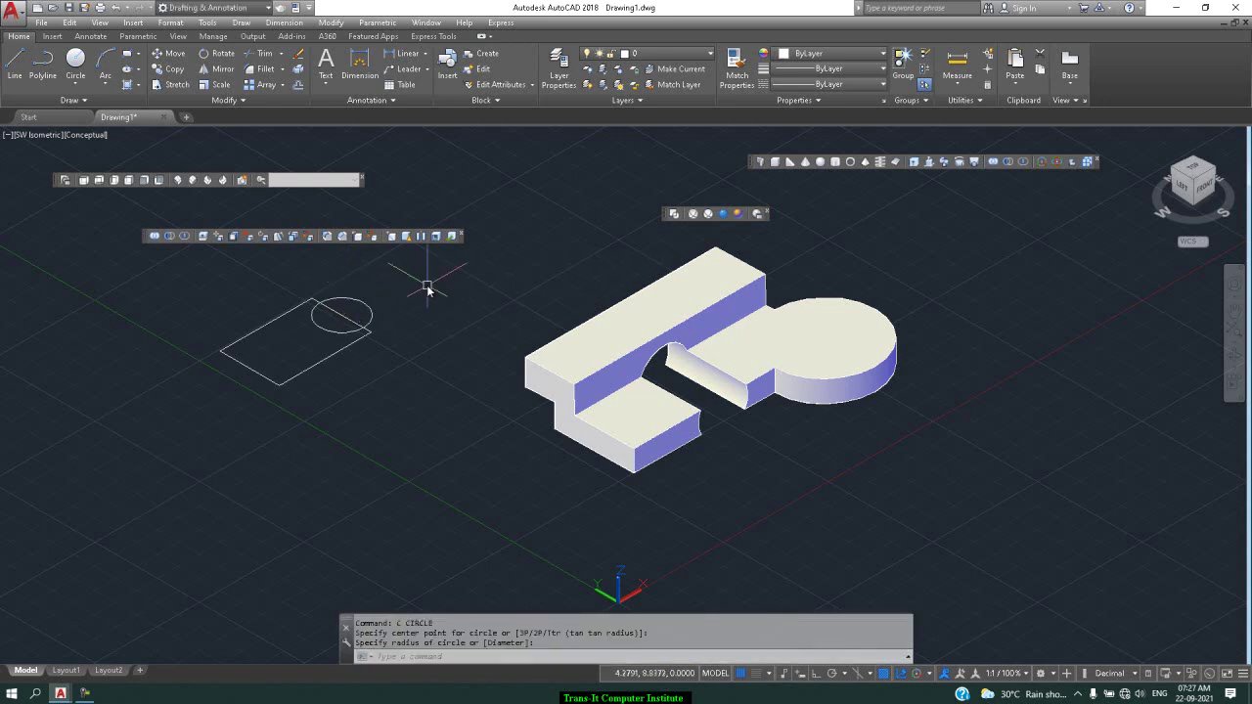
- Convert the rectangle and circle into regions with REG
{"action": "type", "text": "reg"}
{"action": "key", "text": "Return"}
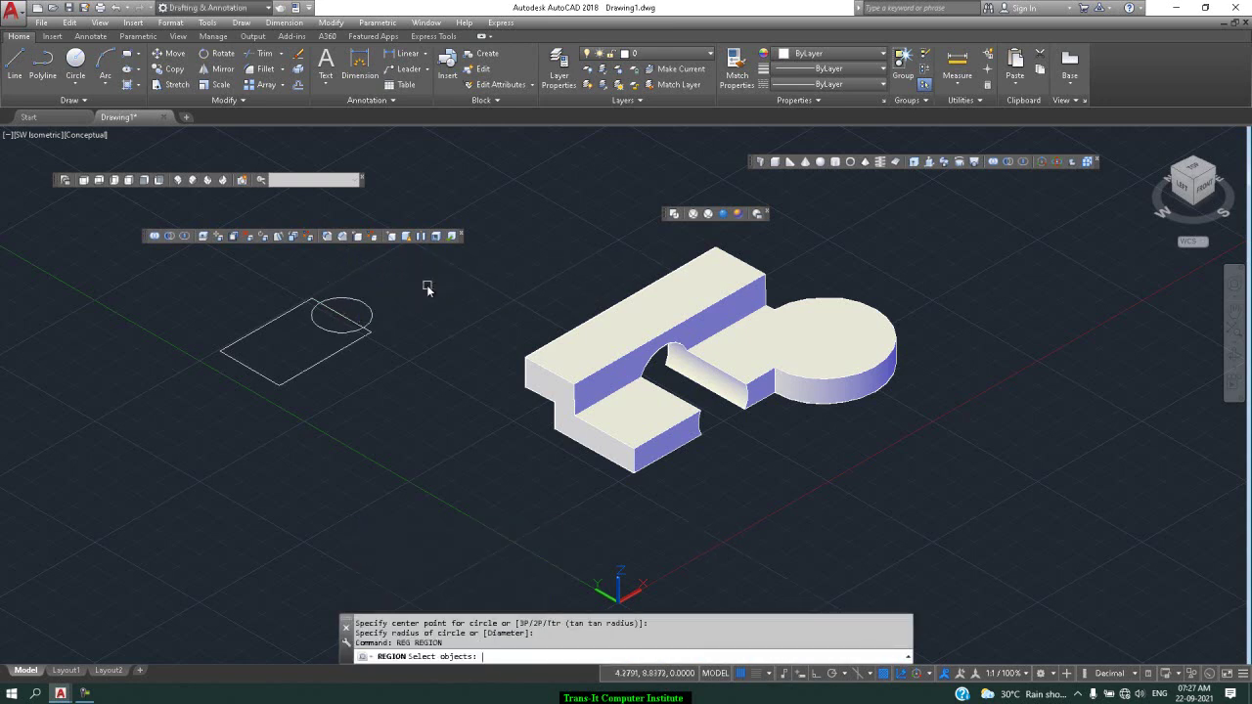
{"action": "left_click", "coordinate": [392, 284]}
{"action": "left_click", "coordinate": [269, 368]}
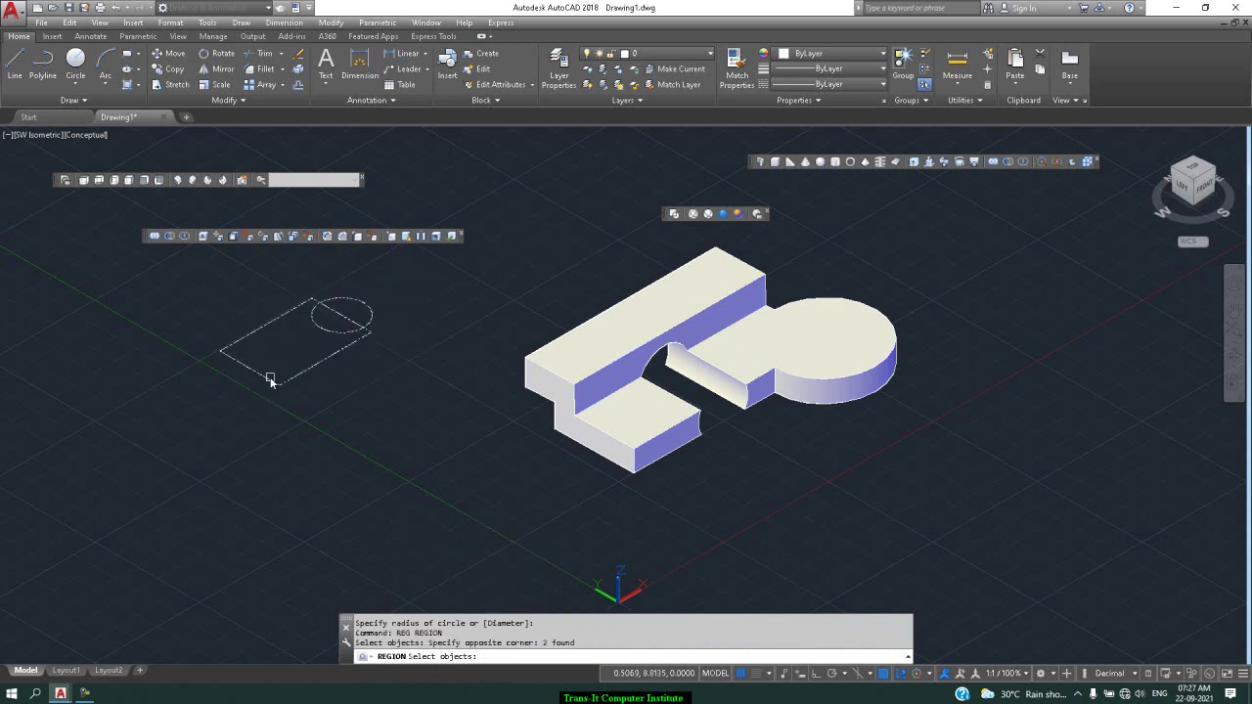
{"action": "key", "text": "Return"}
{"action": "scroll", "coordinate": [381, 338], "scroll_direction": "down", "scroll_amount": 3}
- Copy the two regions to two diagonal positions and switch to 2D Wireframe
{"action": "left_click", "coordinate": [382, 312]}
{"action": "left_click", "coordinate": [291, 383]}
{"action": "type", "text": "co"}
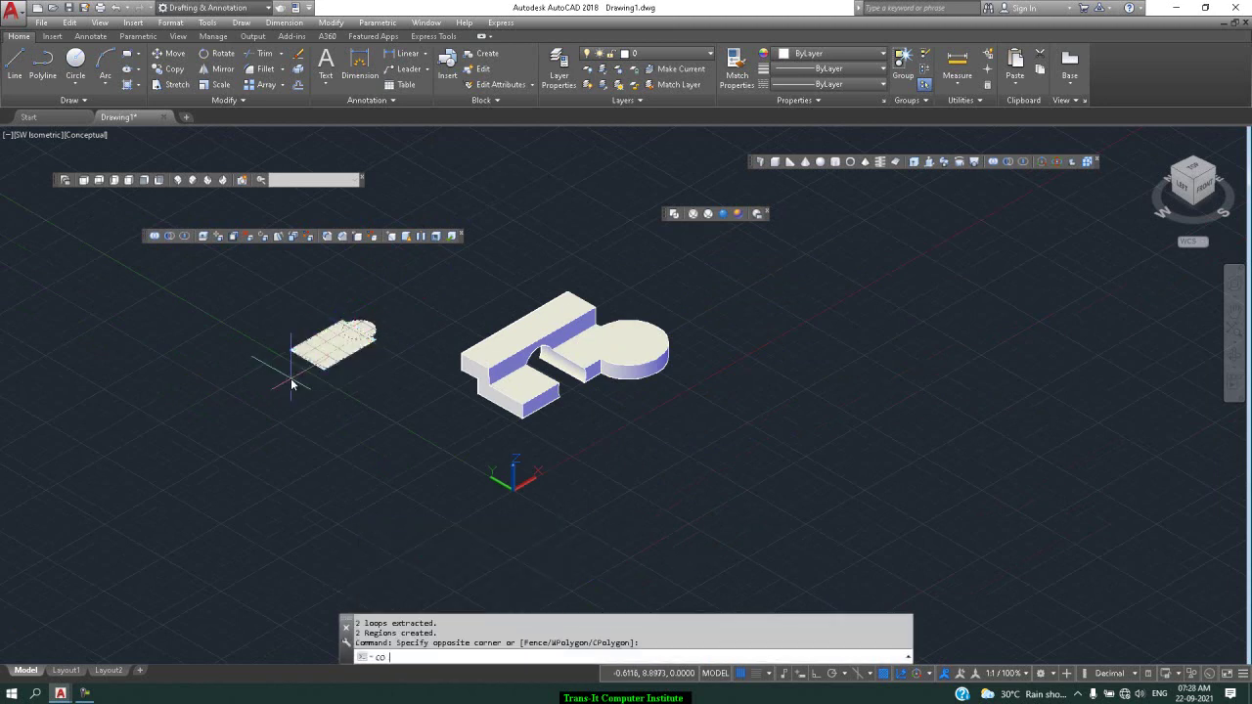
{"action": "key", "text": "Return"}
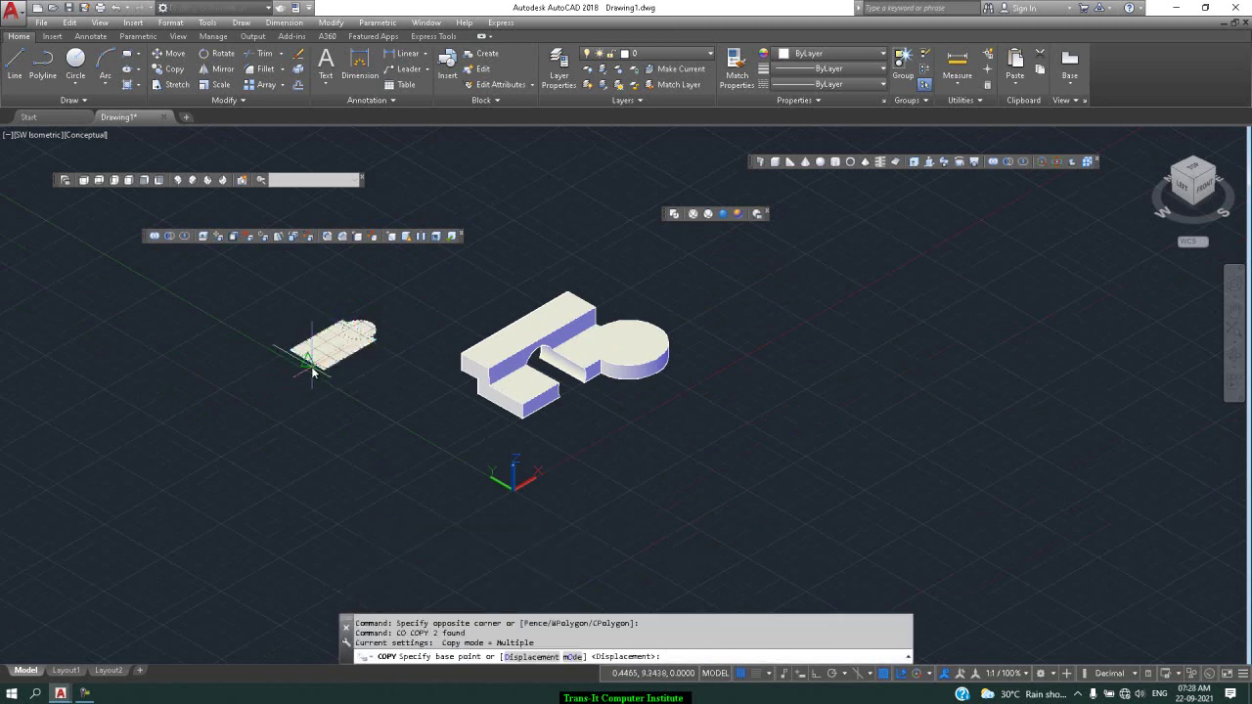
{"action": "left_click", "coordinate": [297, 369]}
{"action": "left_click", "coordinate": [192, 427]}
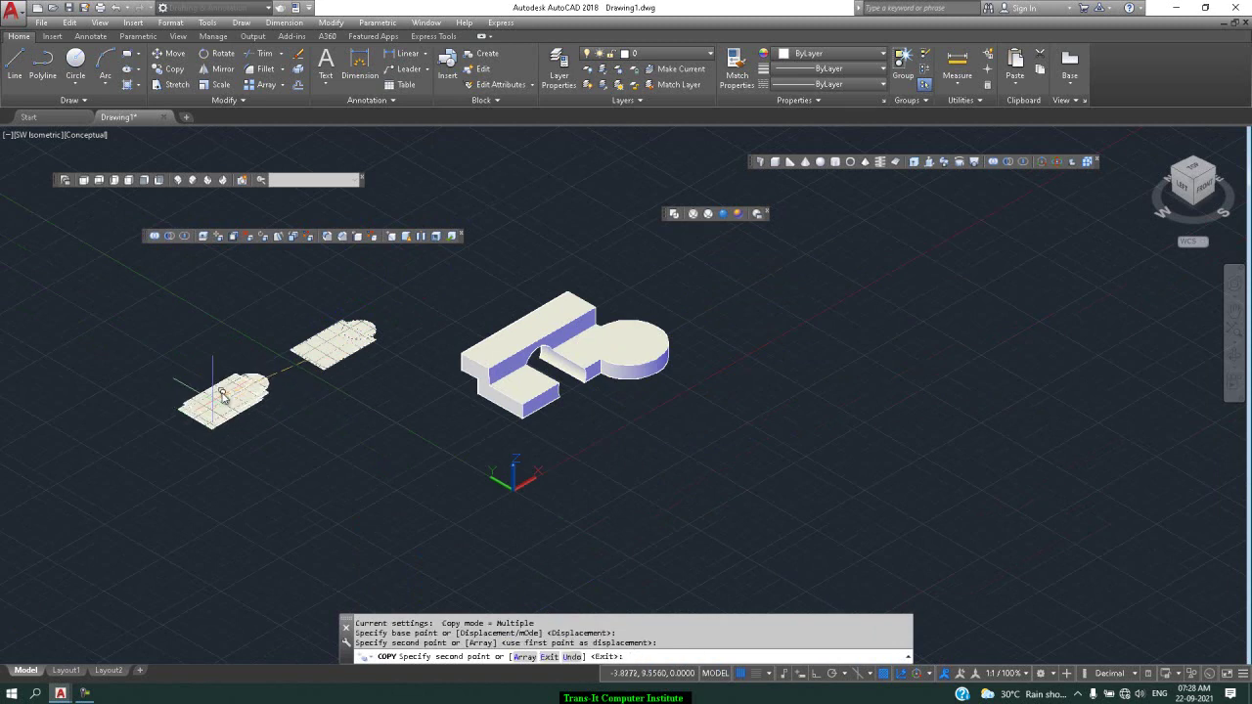
{"action": "left_click", "coordinate": [440, 284]}
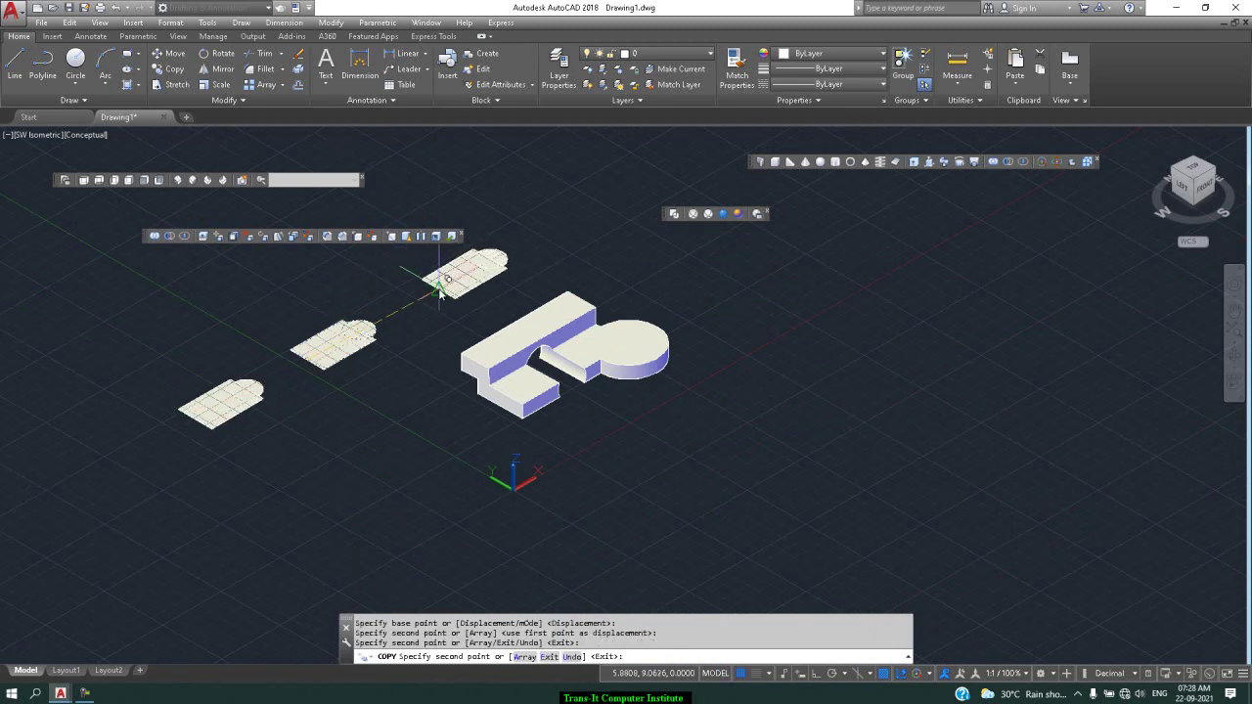
{"action": "key", "text": "Return"}
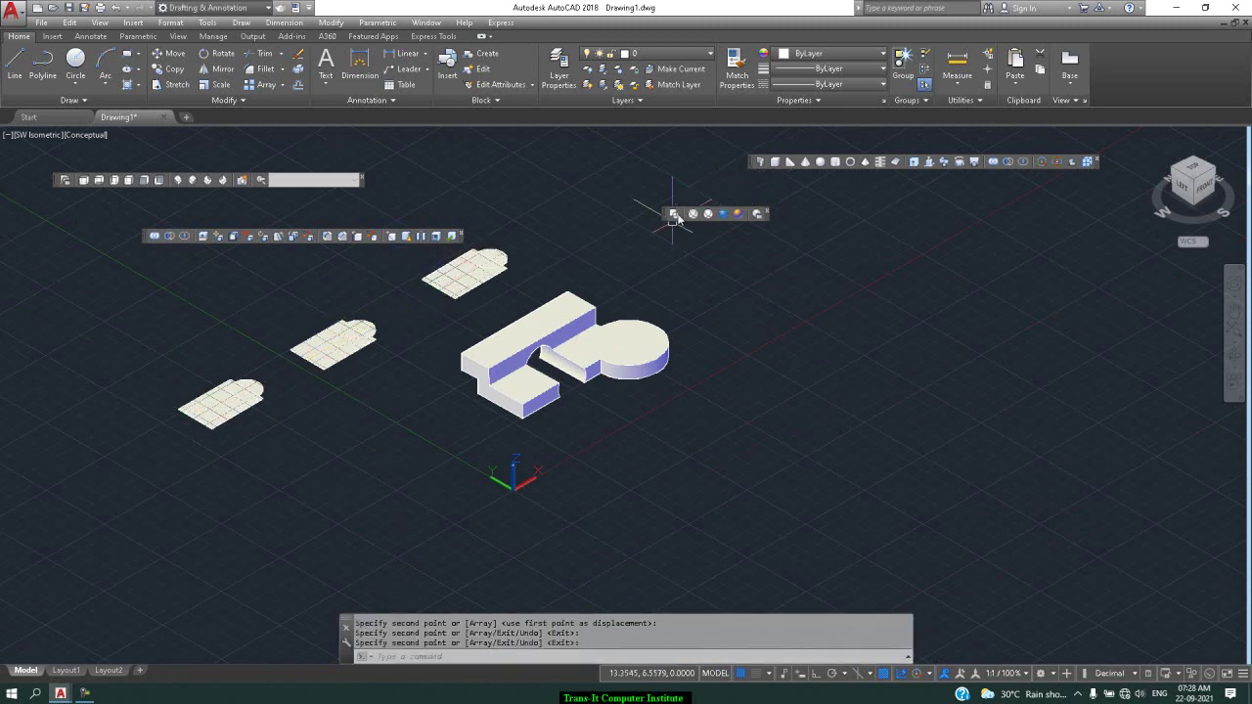
{"action": "left_click", "coordinate": [674, 214]}
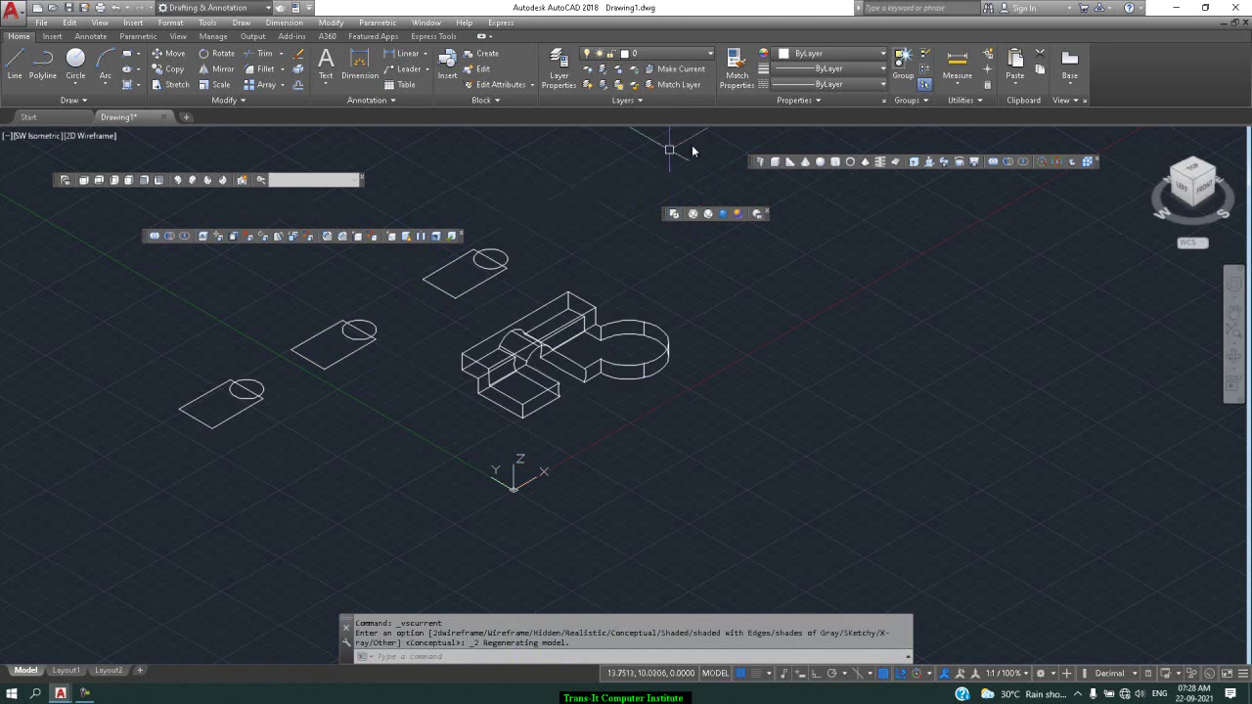
- Union the lower-left rectangle and circle regions into one outline with a rounded bump
{"action": "left_click", "coordinate": [993, 161]}
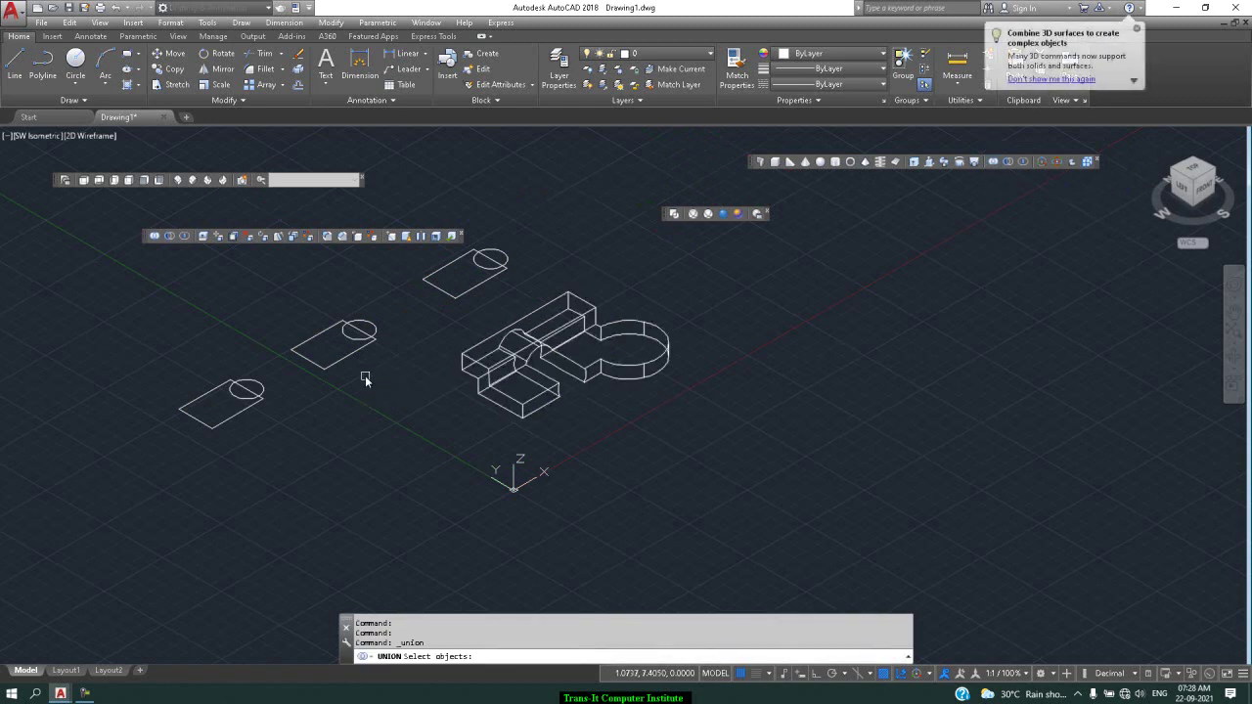
{"action": "left_click", "coordinate": [243, 354]}
{"action": "left_click", "coordinate": [225, 432]}
{"action": "key", "text": "Return"}
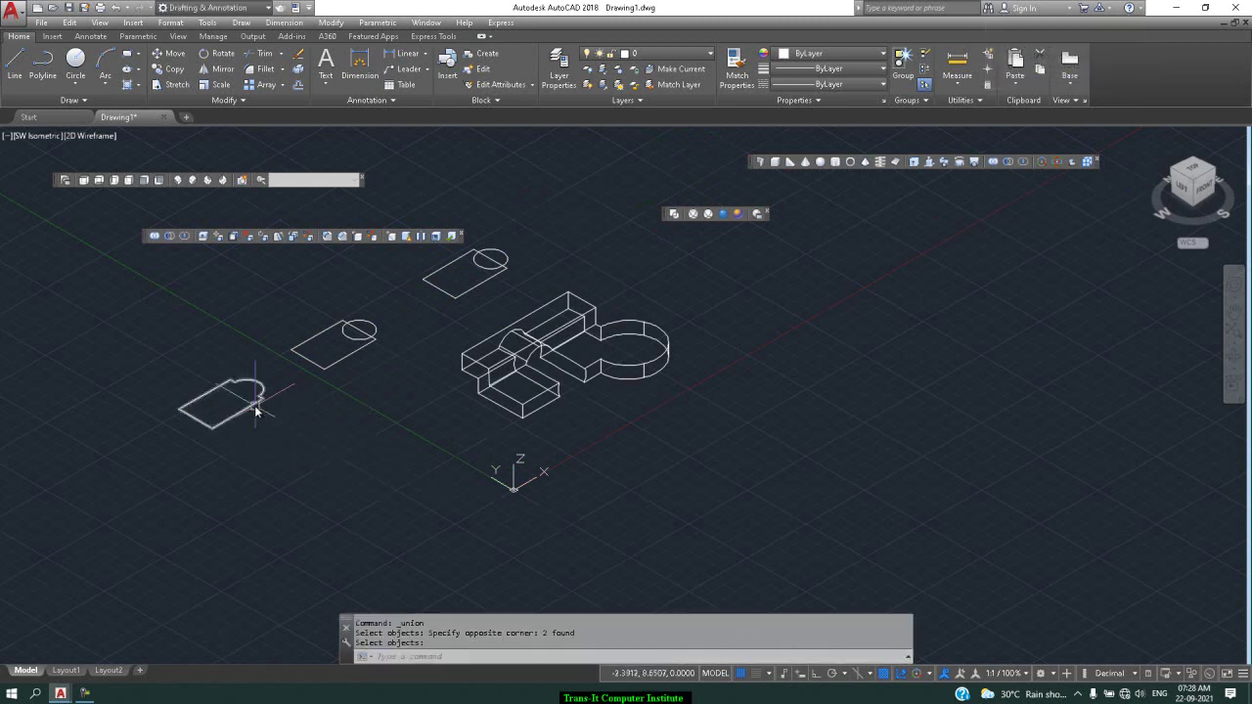
{"action": "left_click", "coordinate": [1008, 162]}
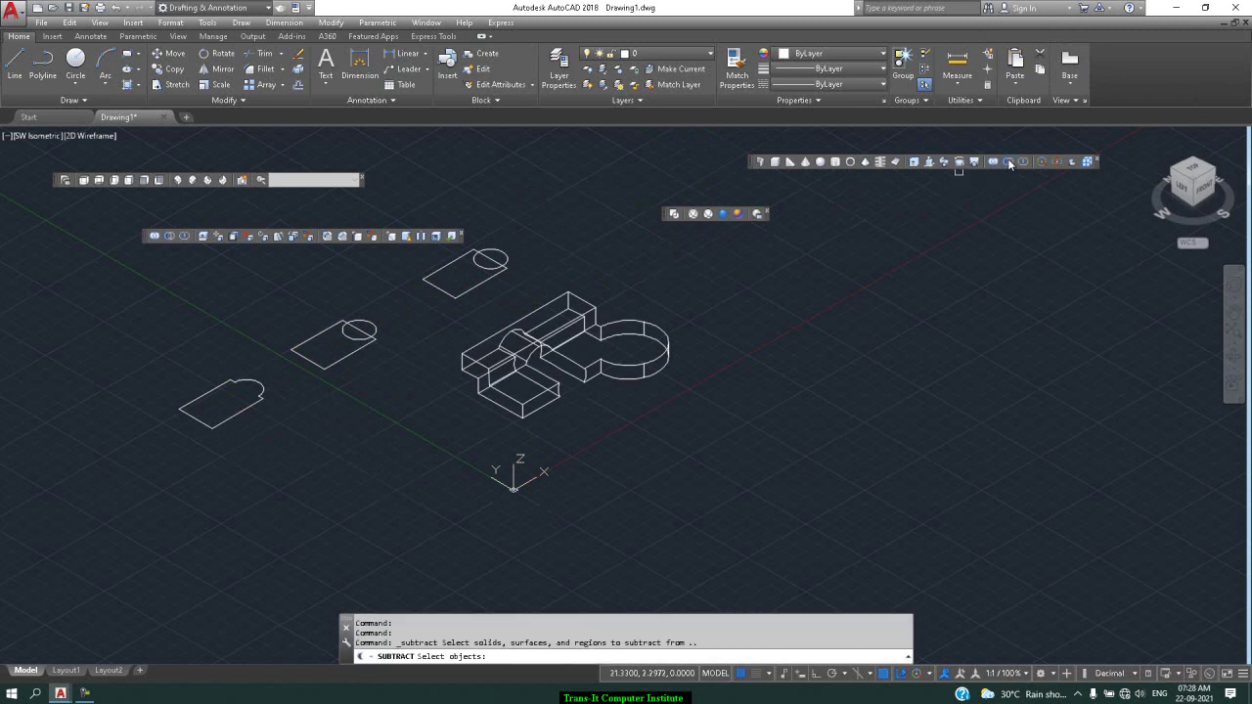
- Subtract the circle from the middle rectangle, leaving a semicircular notch in its edge
{"action": "left_click", "coordinate": [336, 364]}
{"action": "key", "text": "Return"}
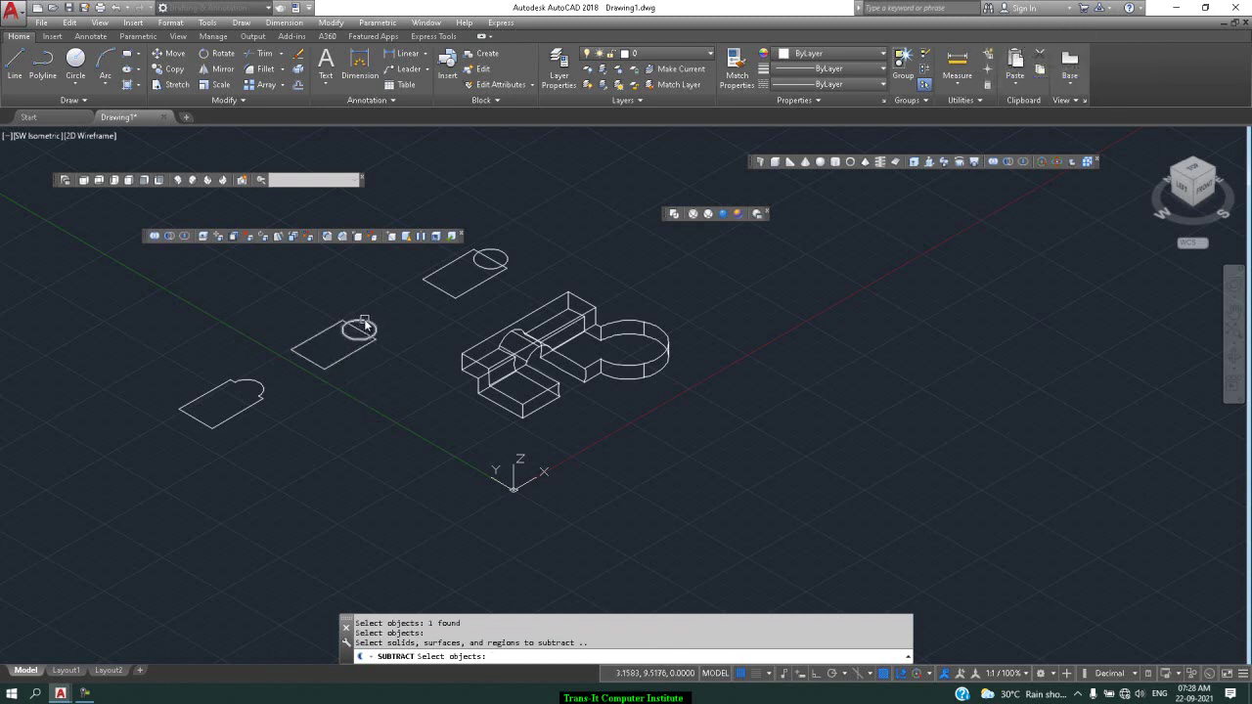
{"action": "left_click", "coordinate": [362, 326]}
{"action": "key", "text": "Return"}
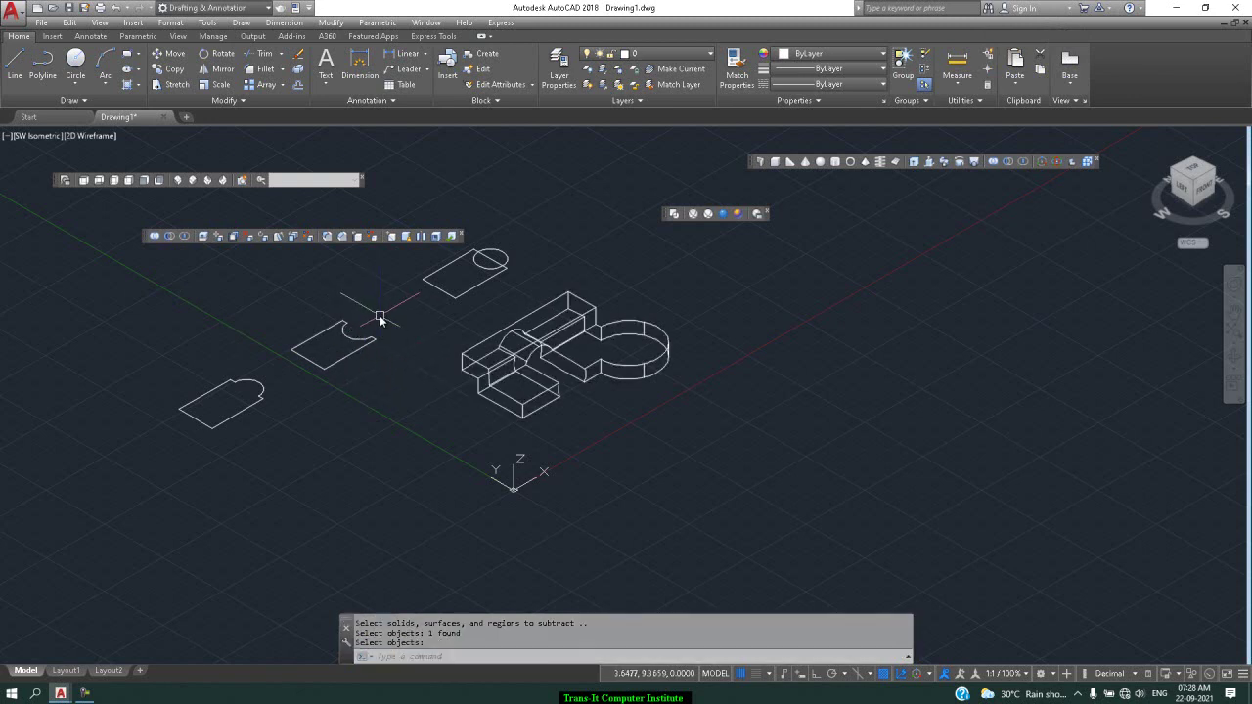
- Intersect the upper rectangle and circle regions, keeping only their half-disc overlap
{"action": "left_click", "coordinate": [1022, 166]}
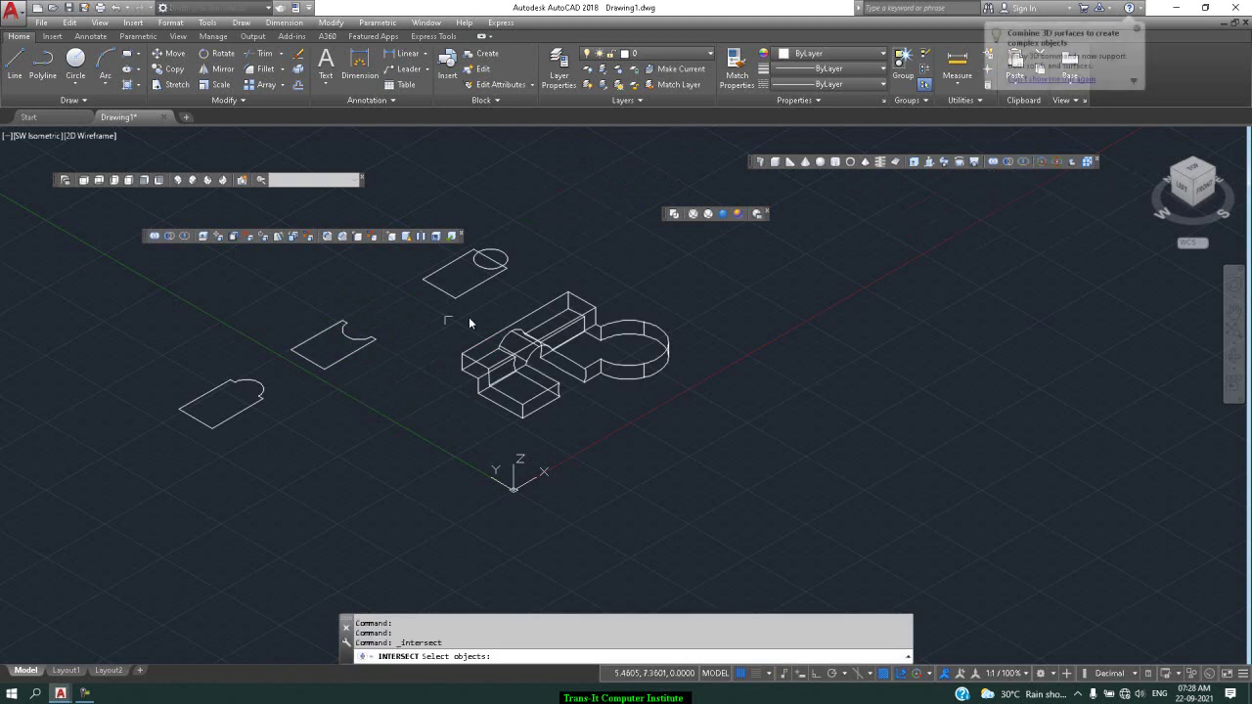
{"action": "left_click", "coordinate": [521, 232]}
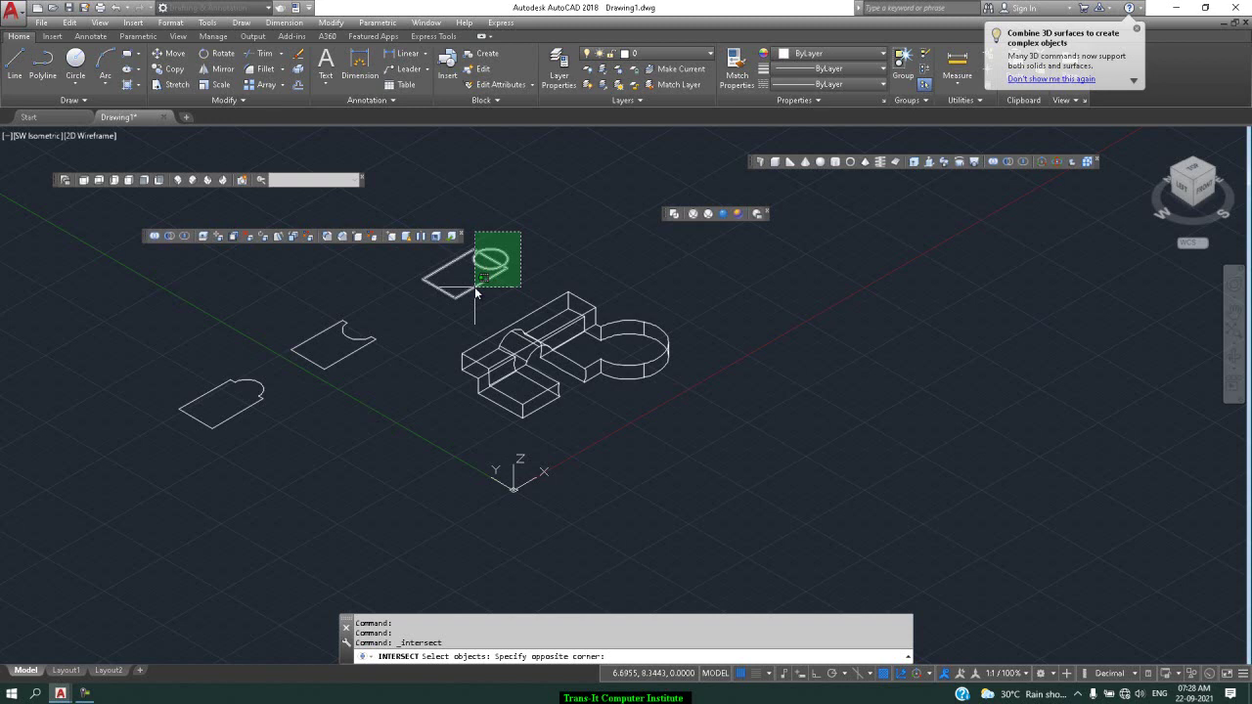
{"action": "left_click", "coordinate": [477, 292]}
{"action": "key", "text": "Return"}
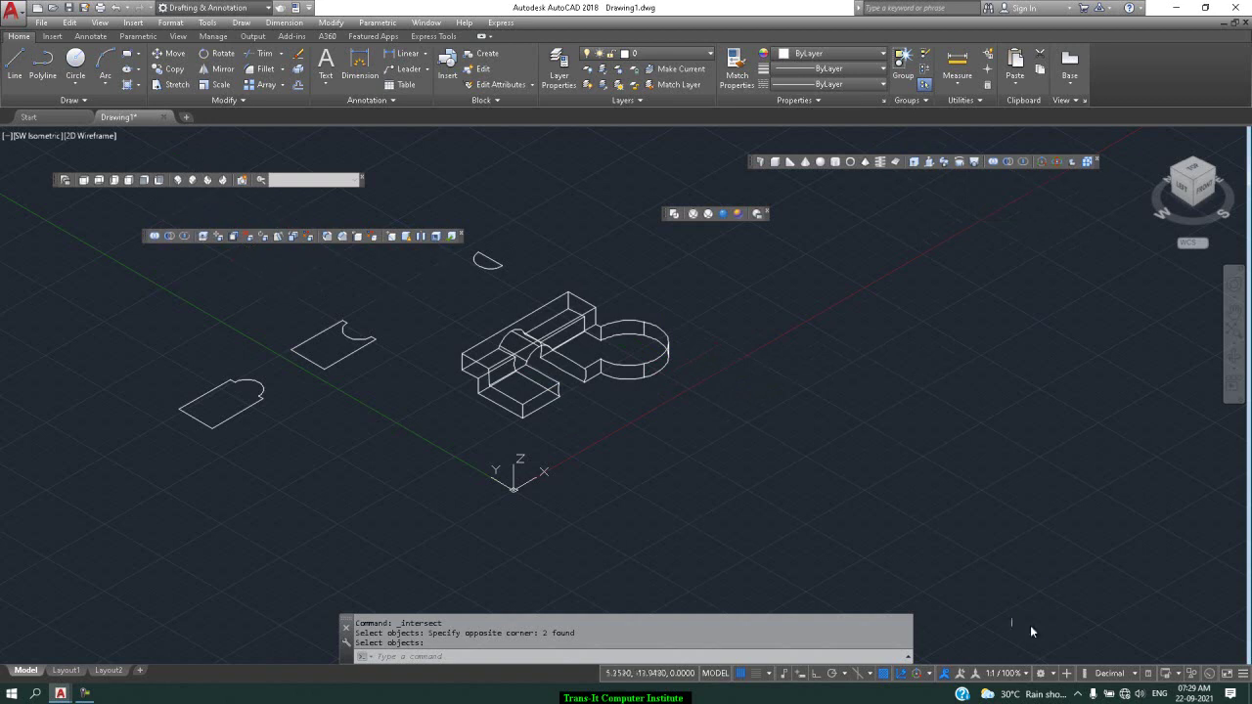
- Draw a new rectangle right of the solid and convert it into a region
{"action": "type", "text": "re"}
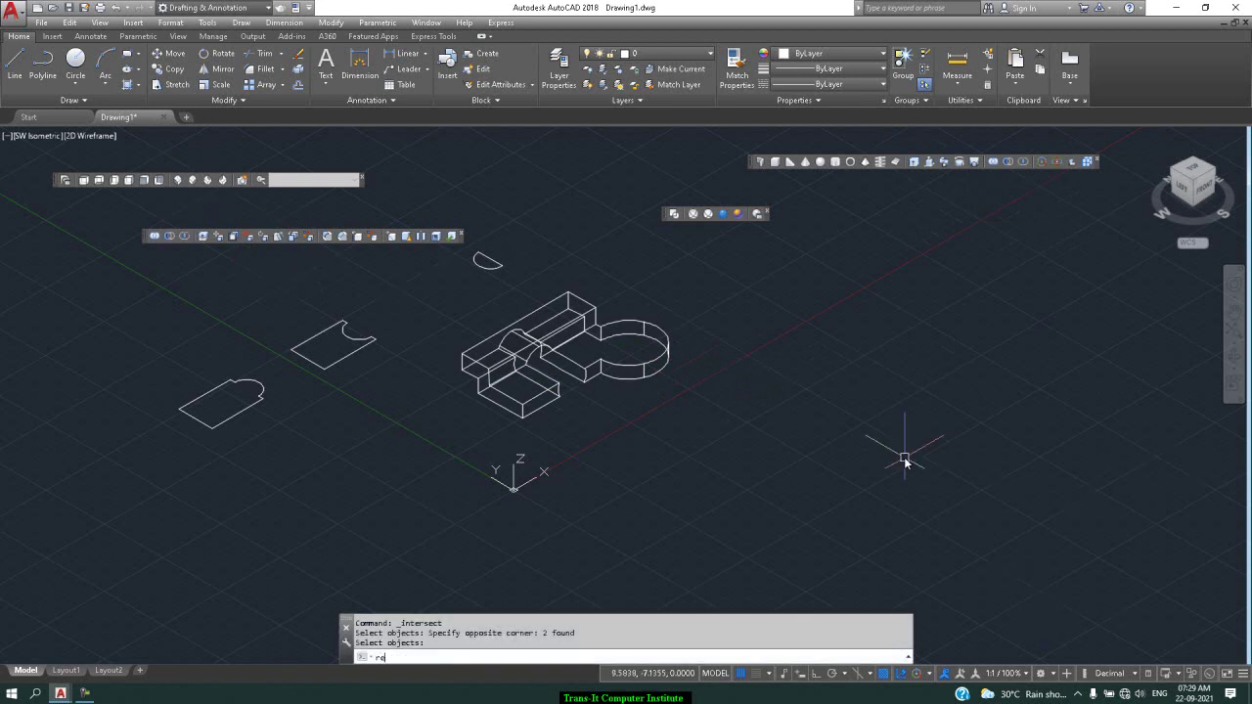
{"action": "type", "text": "c"}
{"action": "key", "text": "Return"}
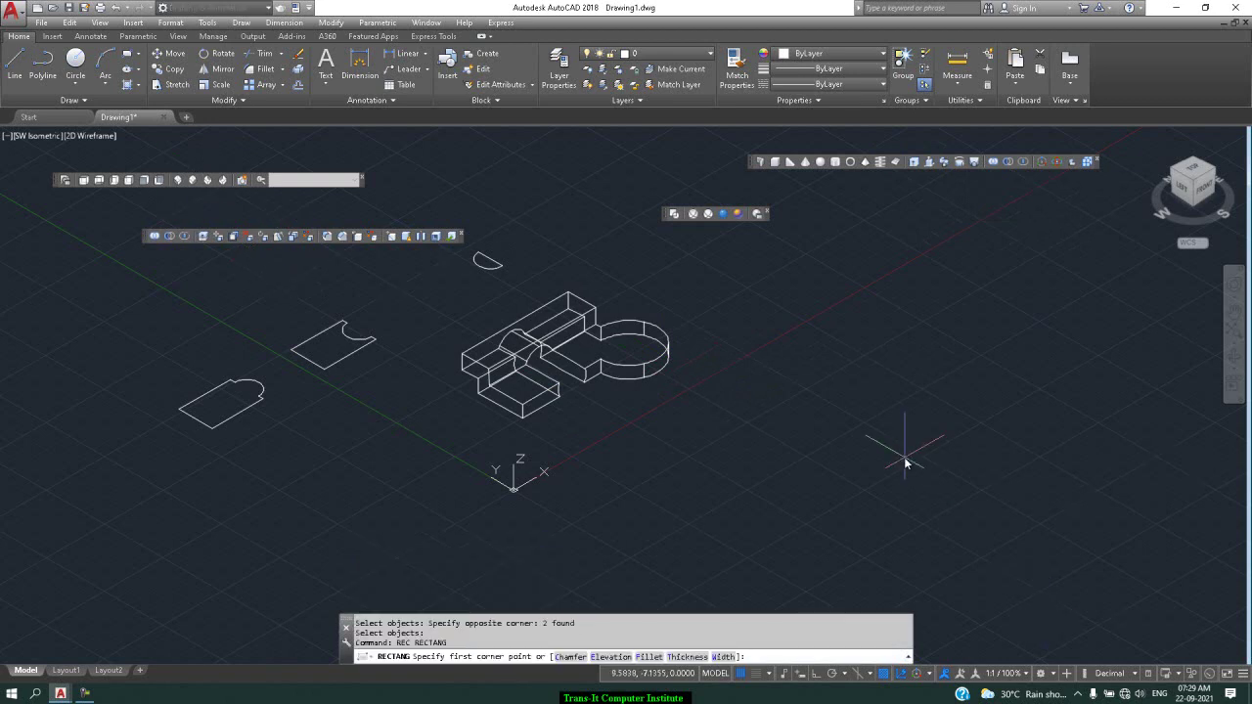
{"action": "left_click", "coordinate": [673, 441]}
{"action": "left_click", "coordinate": [799, 418]}
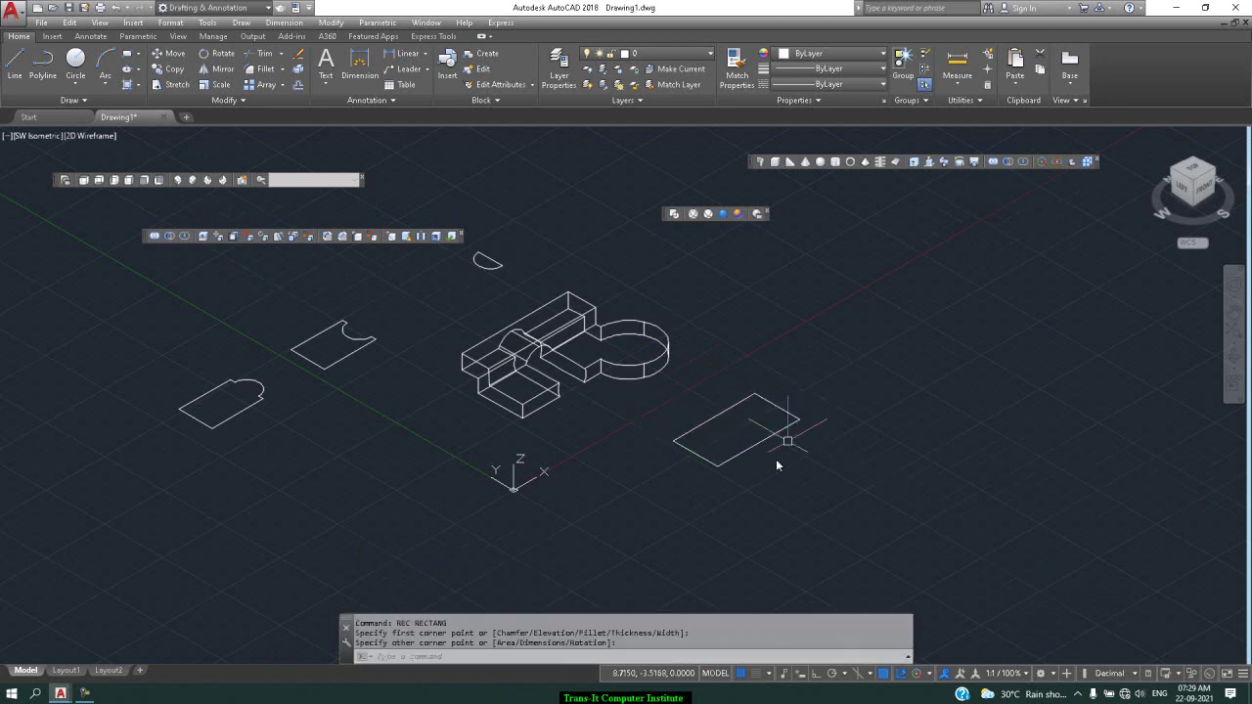
{"action": "type", "text": "reg"}
{"action": "key", "text": "Return"}
{"action": "left_click", "coordinate": [810, 385]}
{"action": "left_click", "coordinate": [766, 452]}
{"action": "key", "text": "Return"}
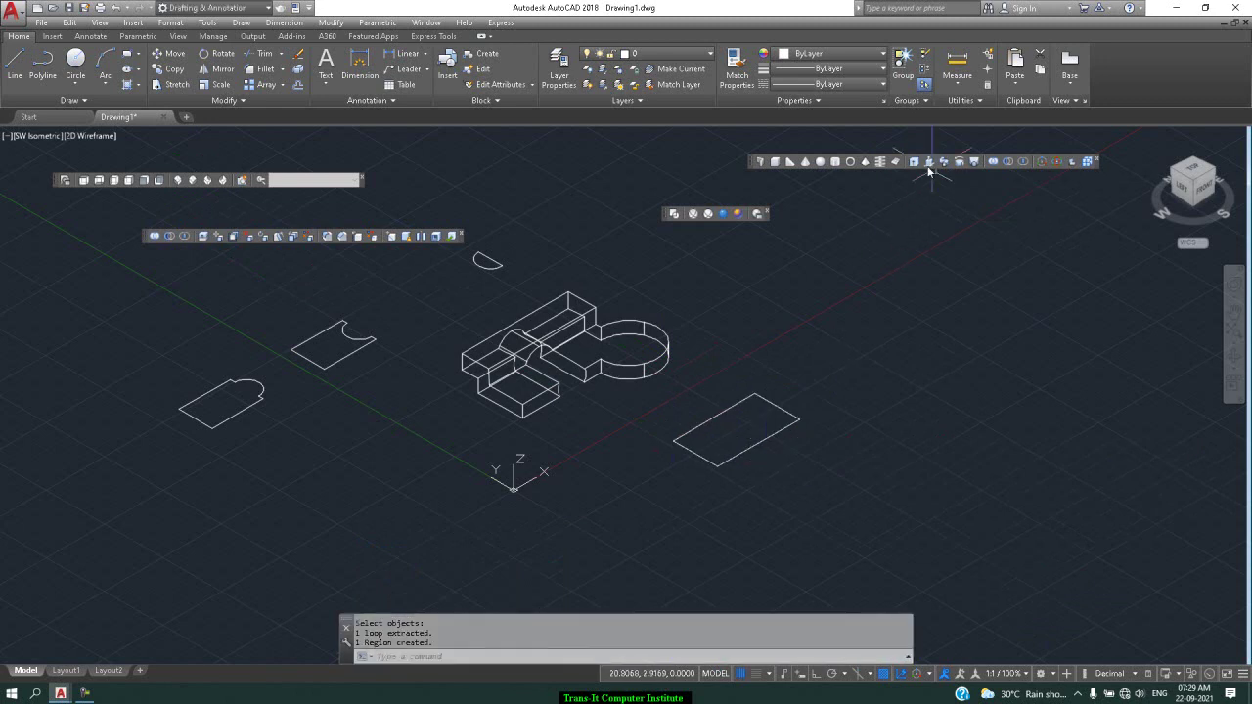
- Extrude the rectangle region into a box 5 units high
{"action": "left_click", "coordinate": [914, 162]}
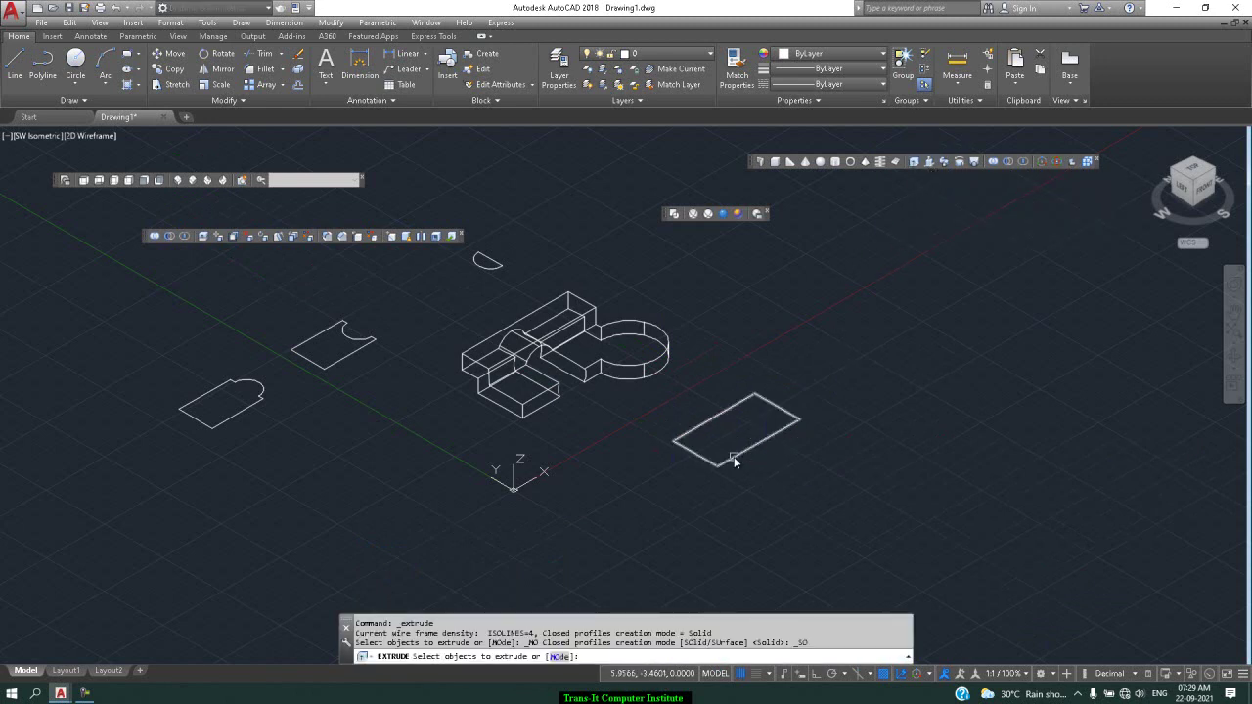
{"action": "left_click", "coordinate": [769, 434]}
{"action": "key", "text": "Return"}
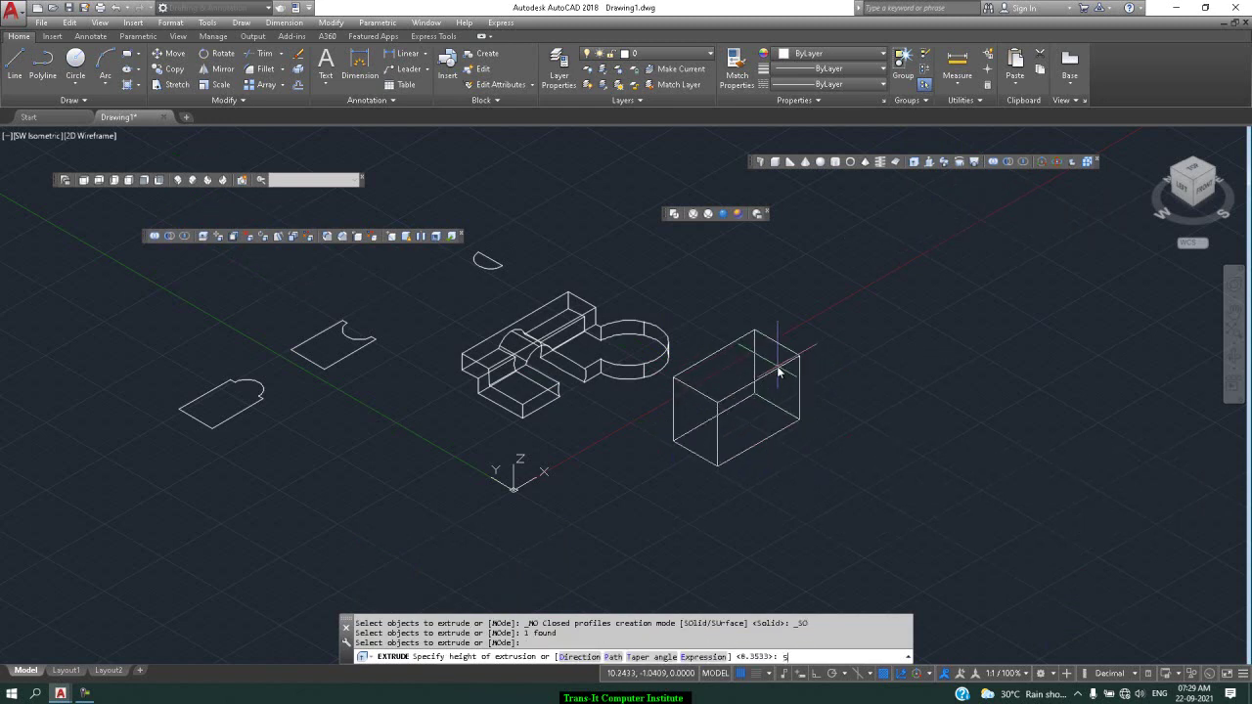
{"action": "key", "text": "Return"}
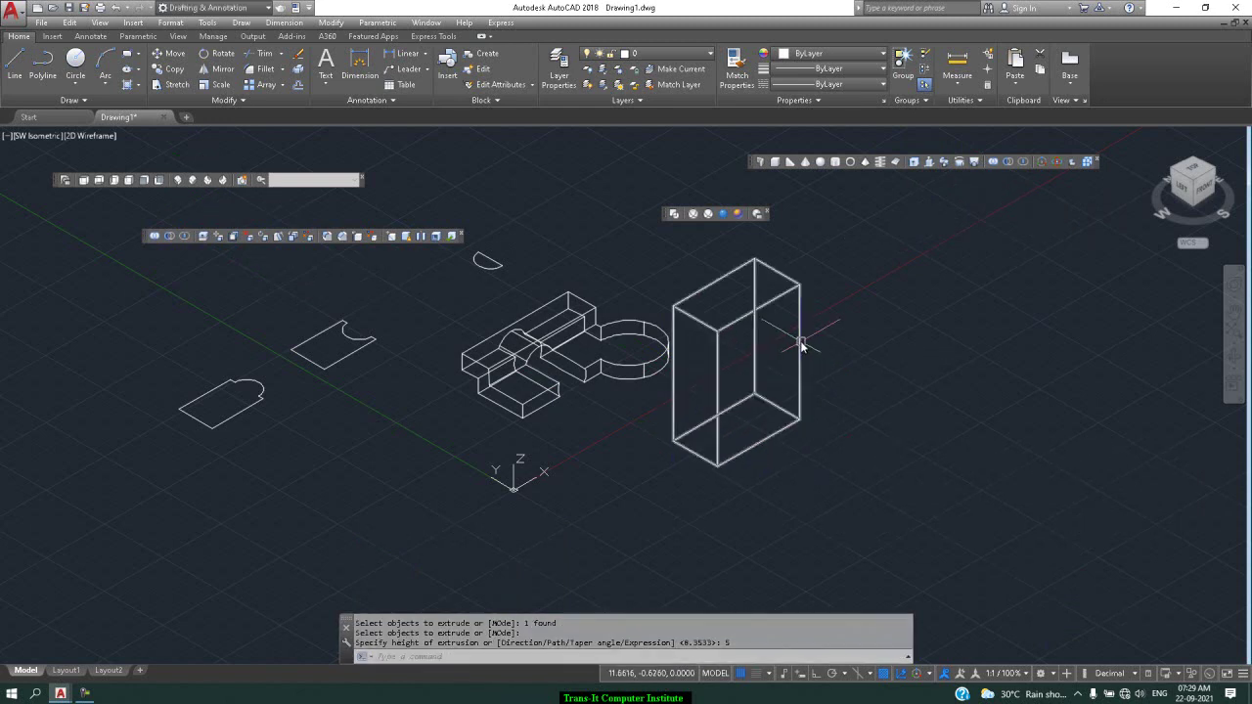
- Draw a second rectangle below the box and convert it into a region
{"action": "type", "text": "r"}
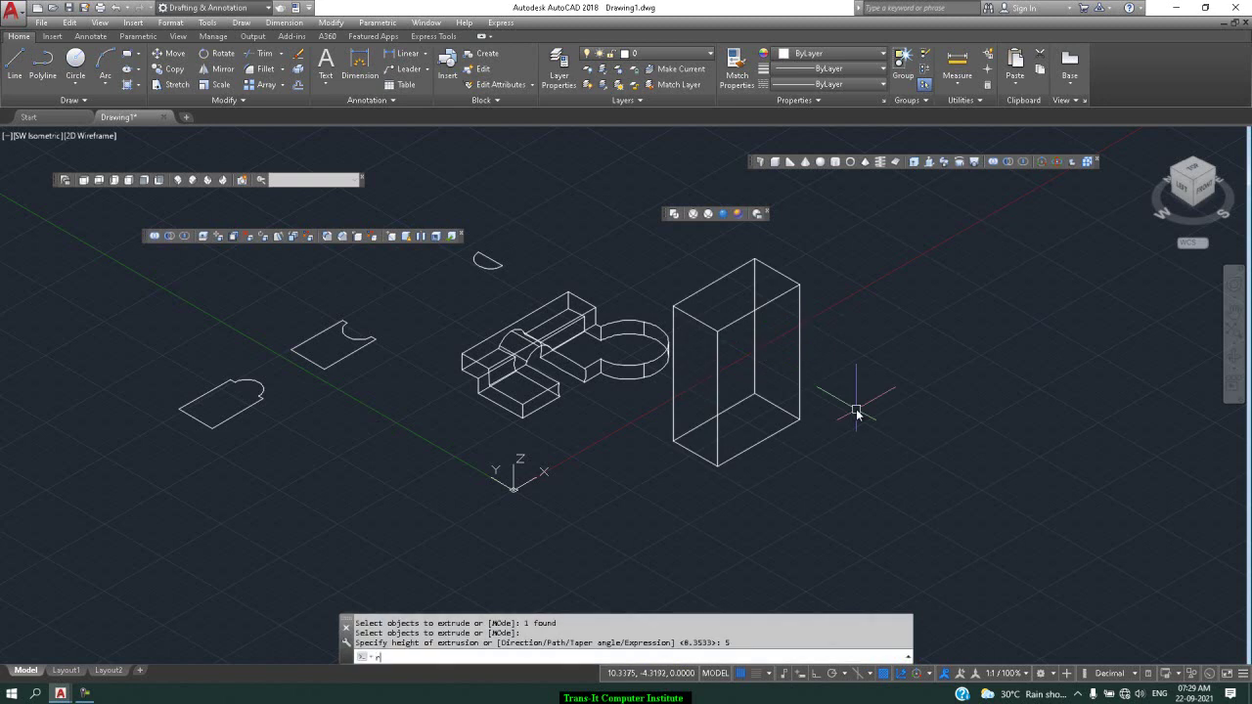
{"action": "key", "text": "Return"}
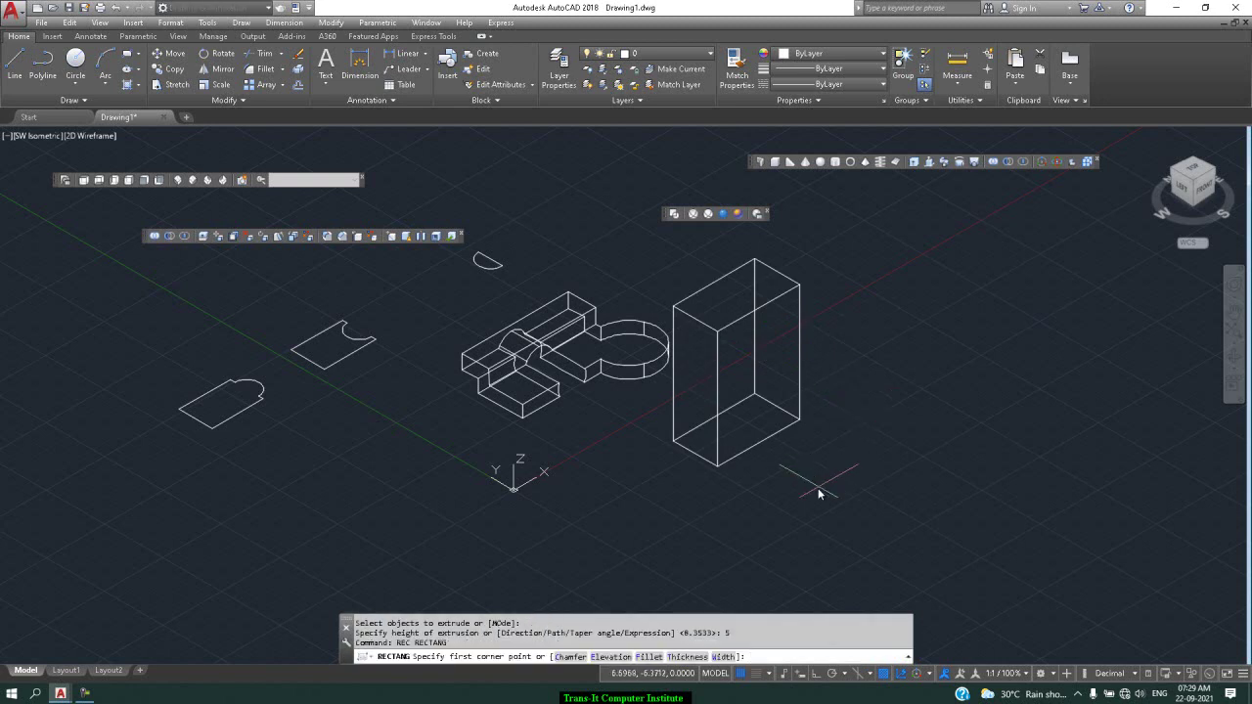
{"action": "left_click", "coordinate": [783, 516]}
{"action": "left_click", "coordinate": [908, 491]}
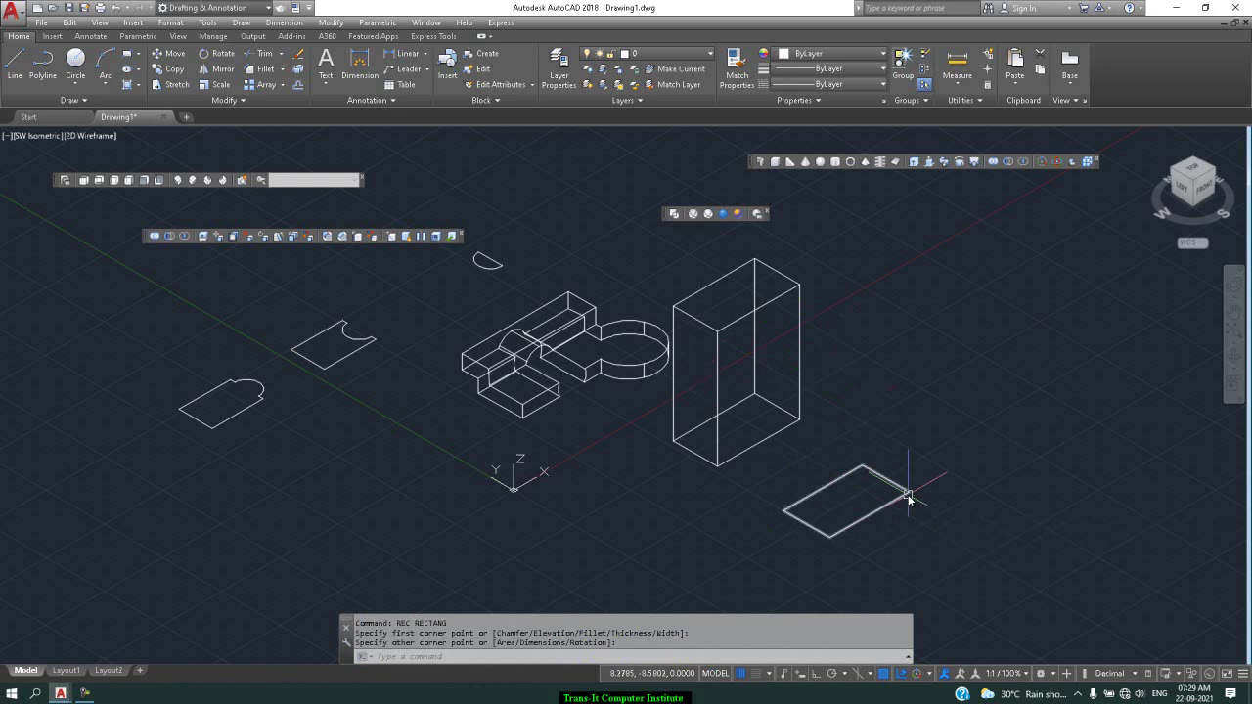
{"action": "type", "text": "reg"}
{"action": "key", "text": "Return"}
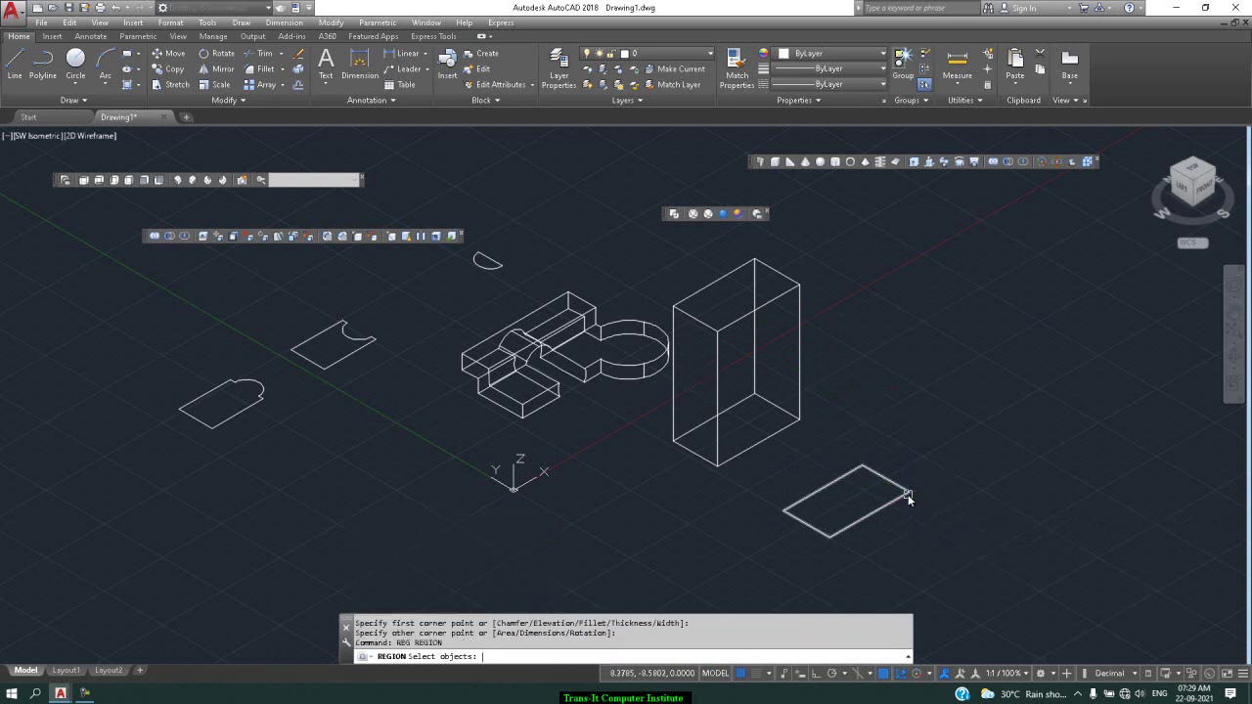
{"action": "left_click", "coordinate": [903, 497]}
{"action": "key", "text": "Return"}
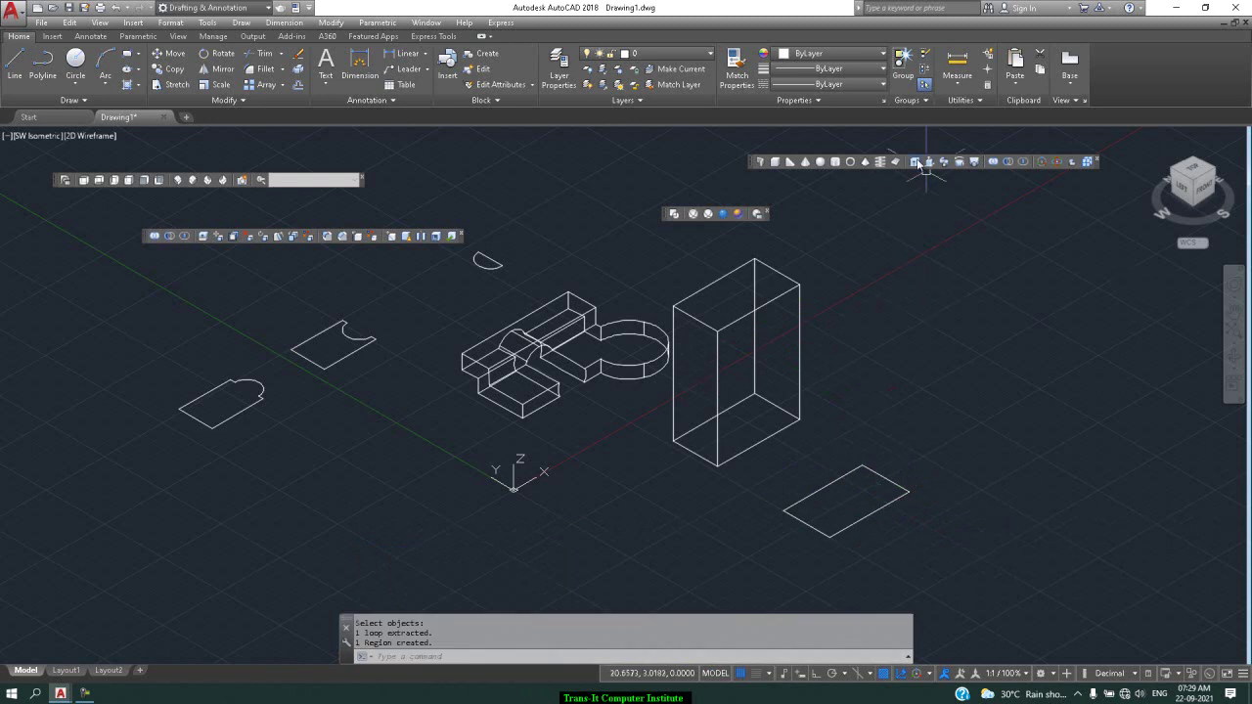
- Extrude the new region 3 units high with a 30° taper into a frustum
{"action": "left_click", "coordinate": [920, 163]}
{"action": "left_click", "coordinate": [891, 479]}
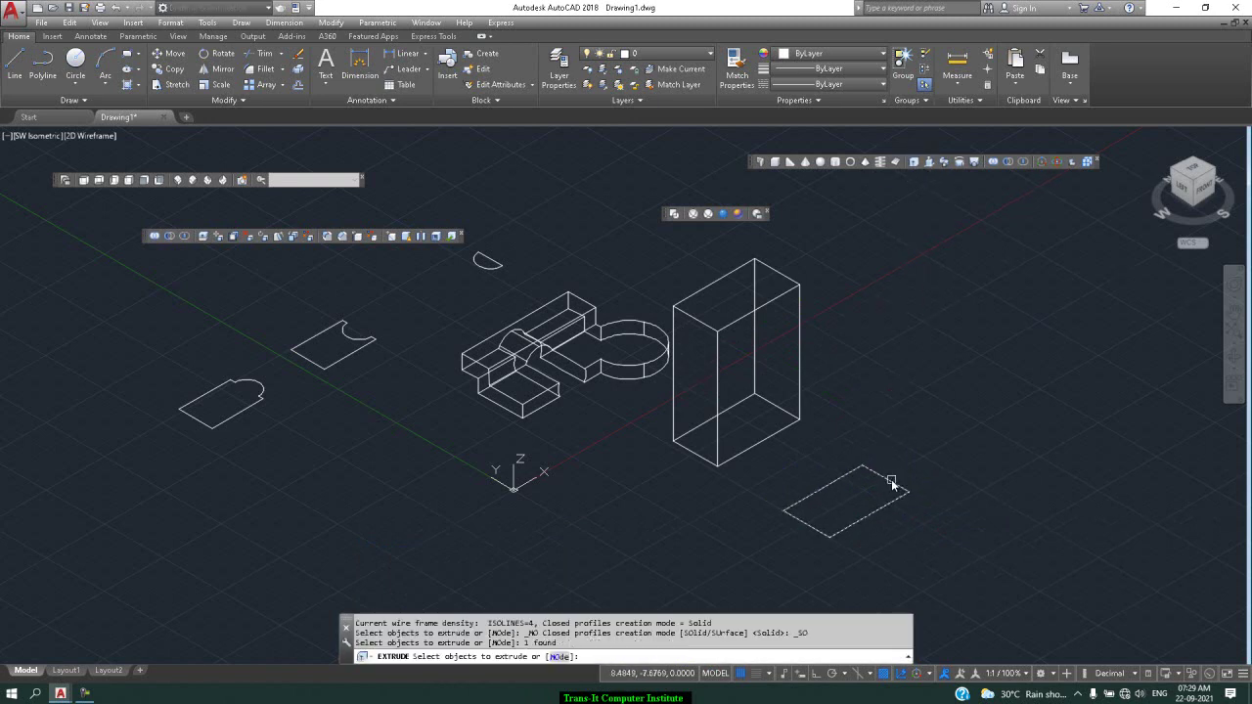
{"action": "key", "text": "Return"}
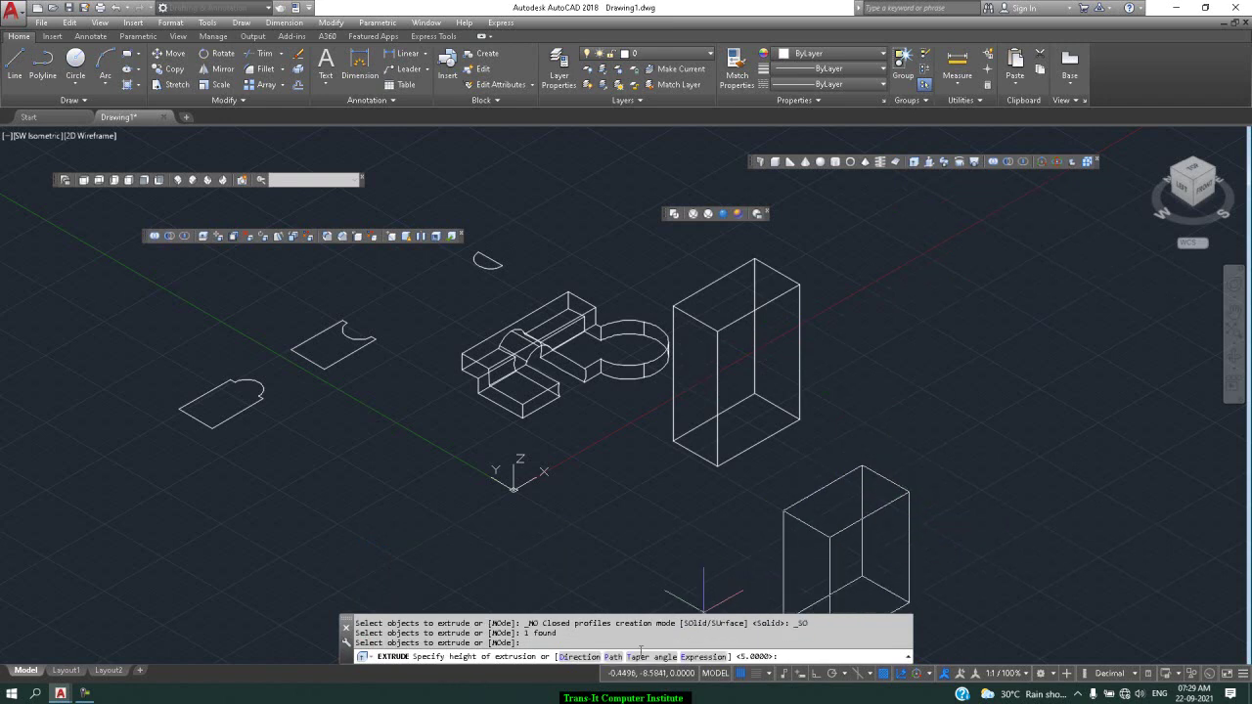
{"action": "left_click", "coordinate": [642, 656]}
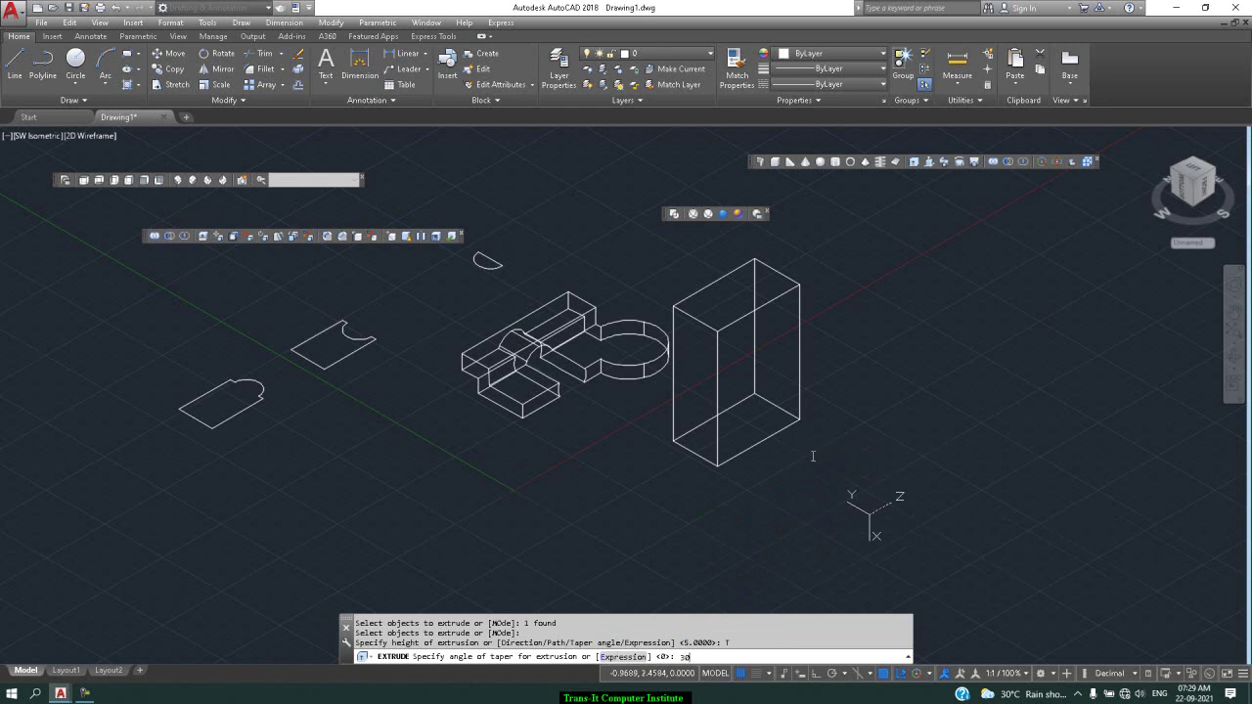
{"action": "key", "text": "Return"}
{"action": "type", "text": "3"}
{"action": "key", "text": "Return"}
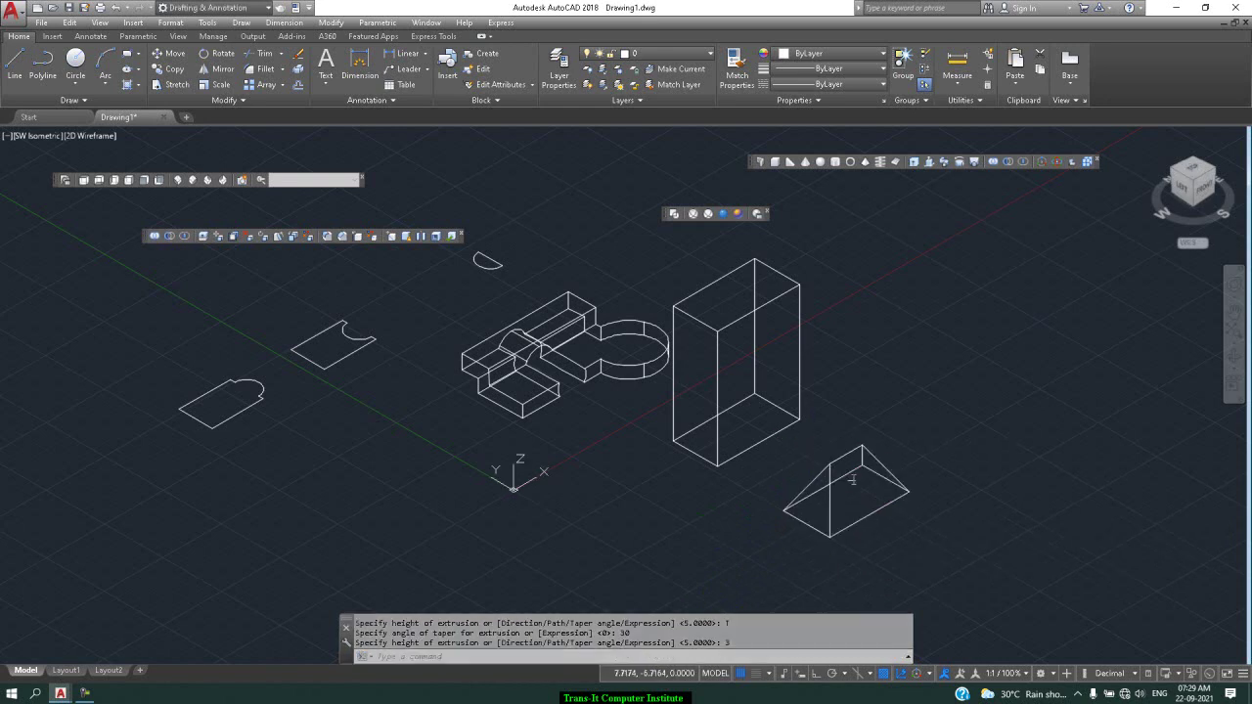
{"action": "scroll", "coordinate": [851, 509], "scroll_direction": "up", "scroll_amount": 2}
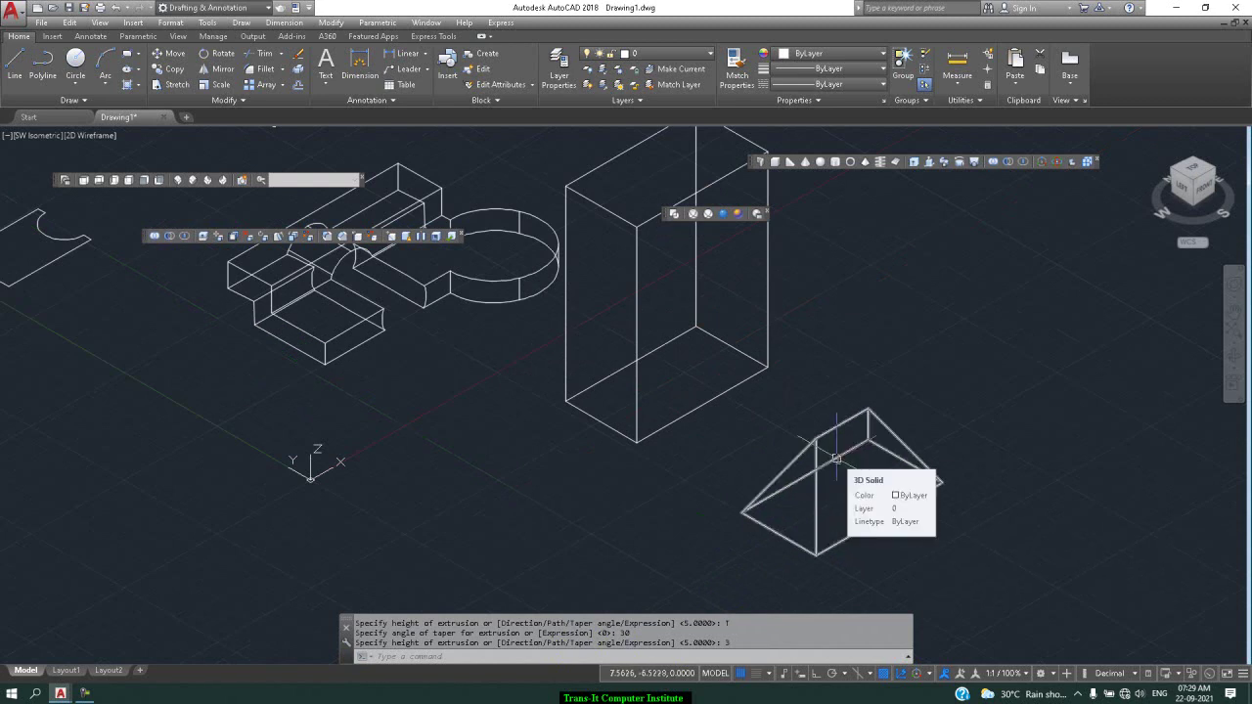
- Shade the solids in the Realistic visual style and clear the selection
{"action": "left_click", "coordinate": [725, 216]}
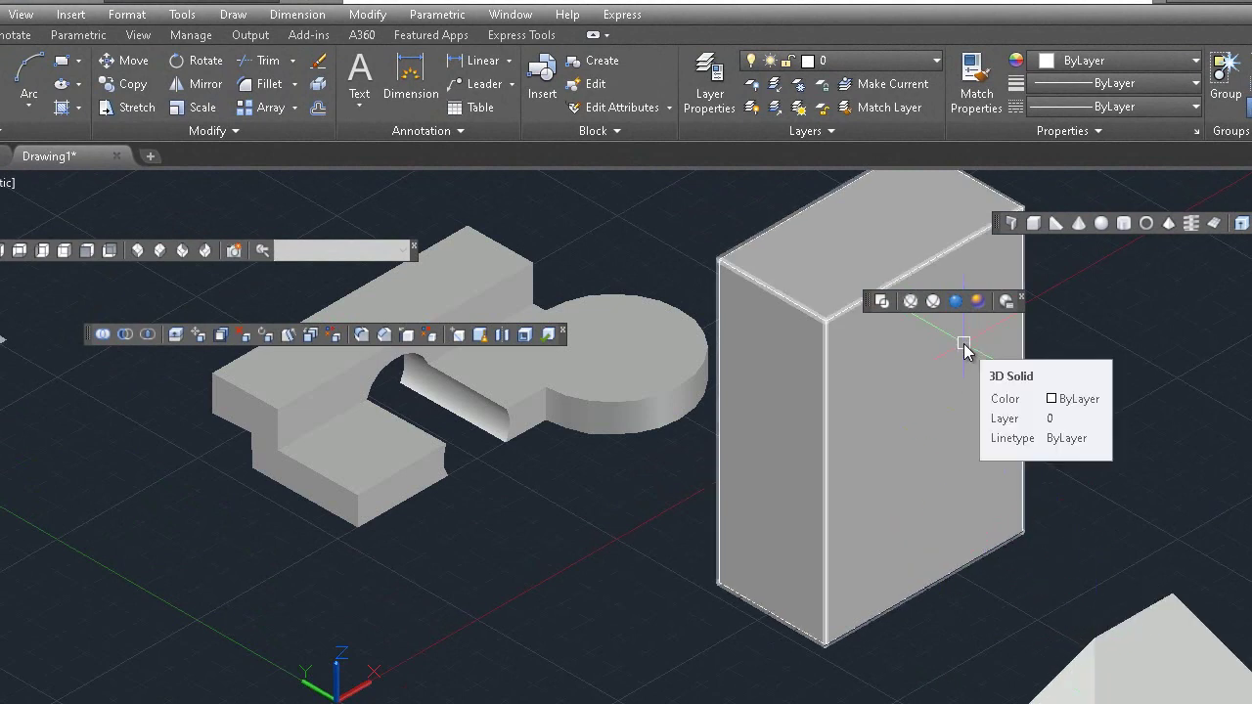
{"action": "key", "text": "Escape"}
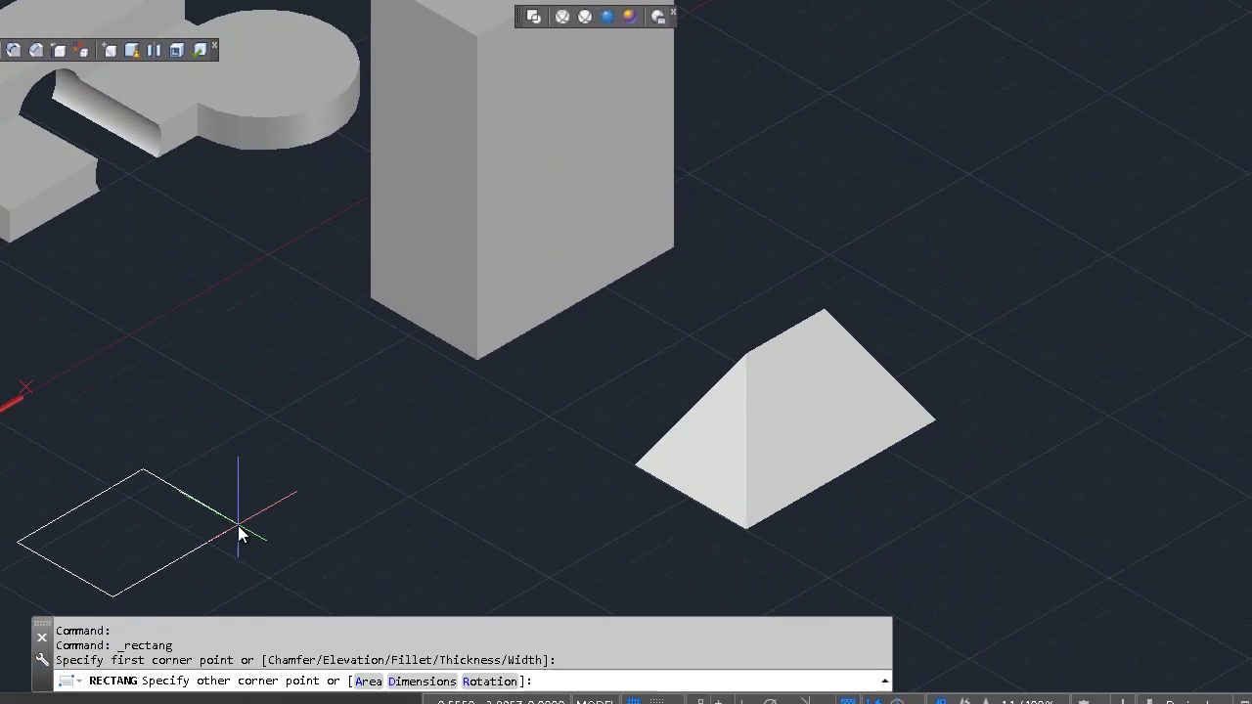
- Finish the lower-left rectangle and place one copy of it just to its right
{"action": "left_click", "coordinate": [210, 487]}
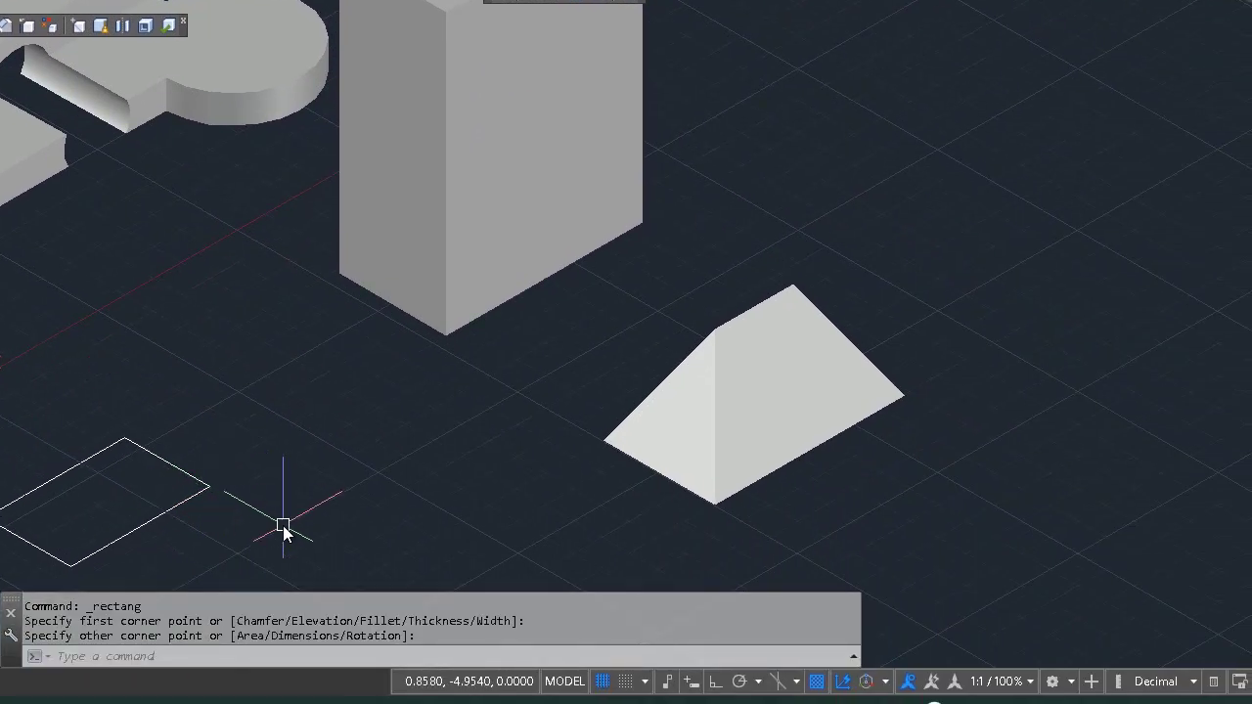
{"action": "type", "text": "RE"}
{"action": "key", "text": "BackSpace"}
{"action": "key", "text": "BackSpace"}
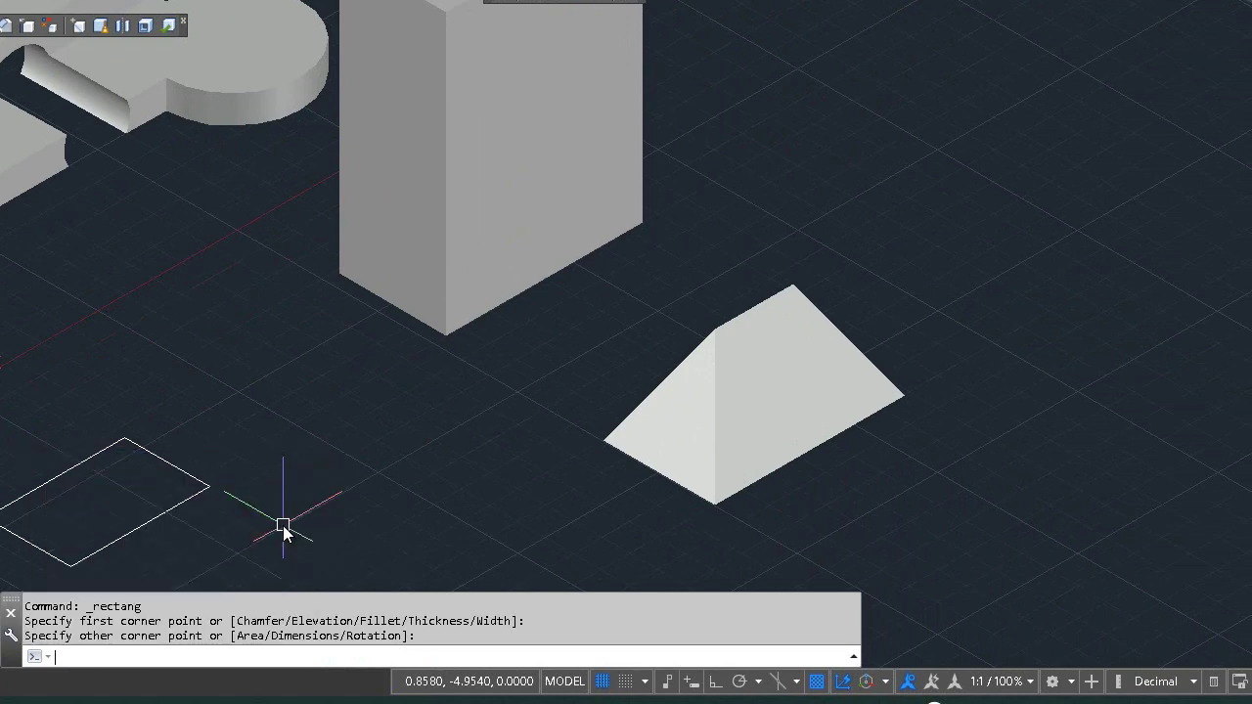
{"action": "type", "text": "o"}
{"action": "key", "text": "Return"}
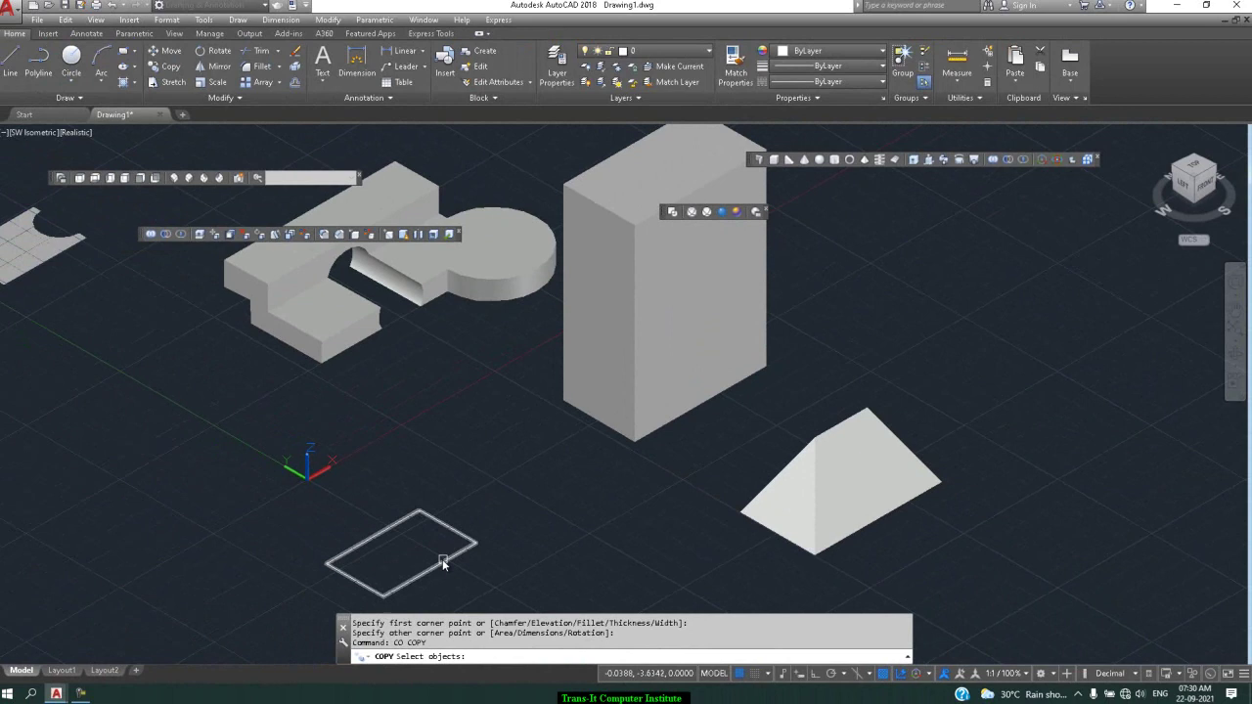
{"action": "left_click", "coordinate": [446, 561]}
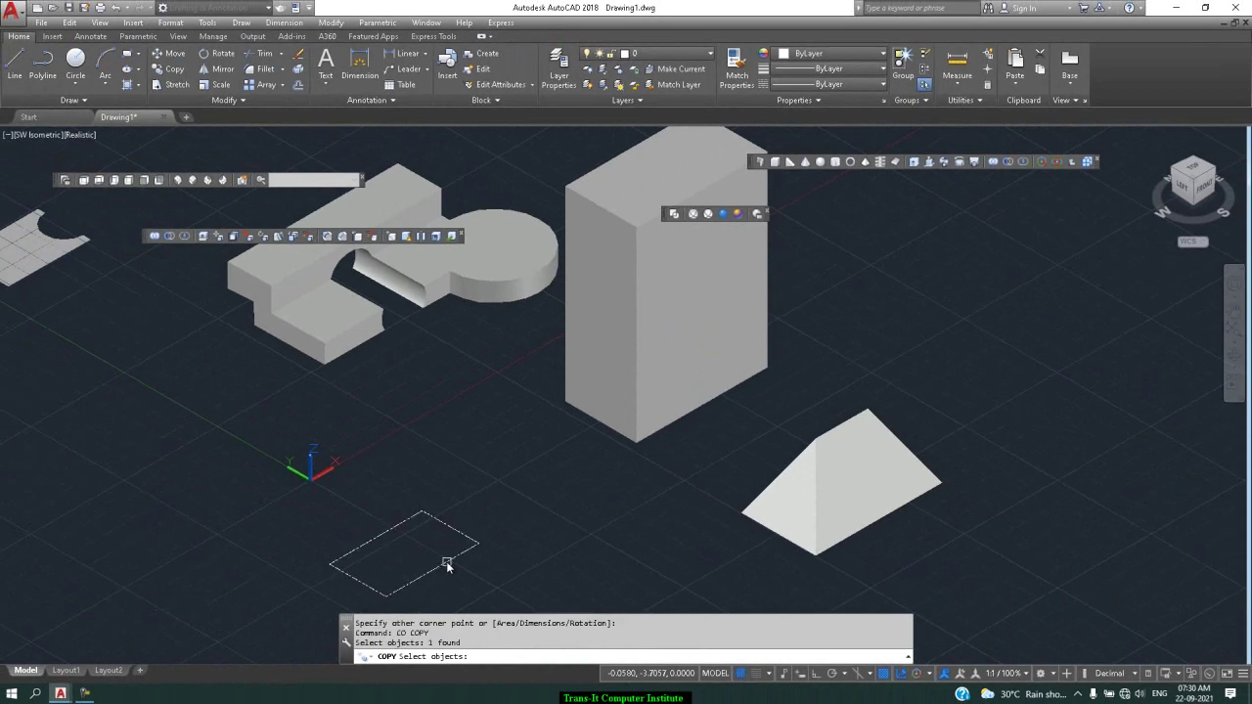
{"action": "key", "text": "Return"}
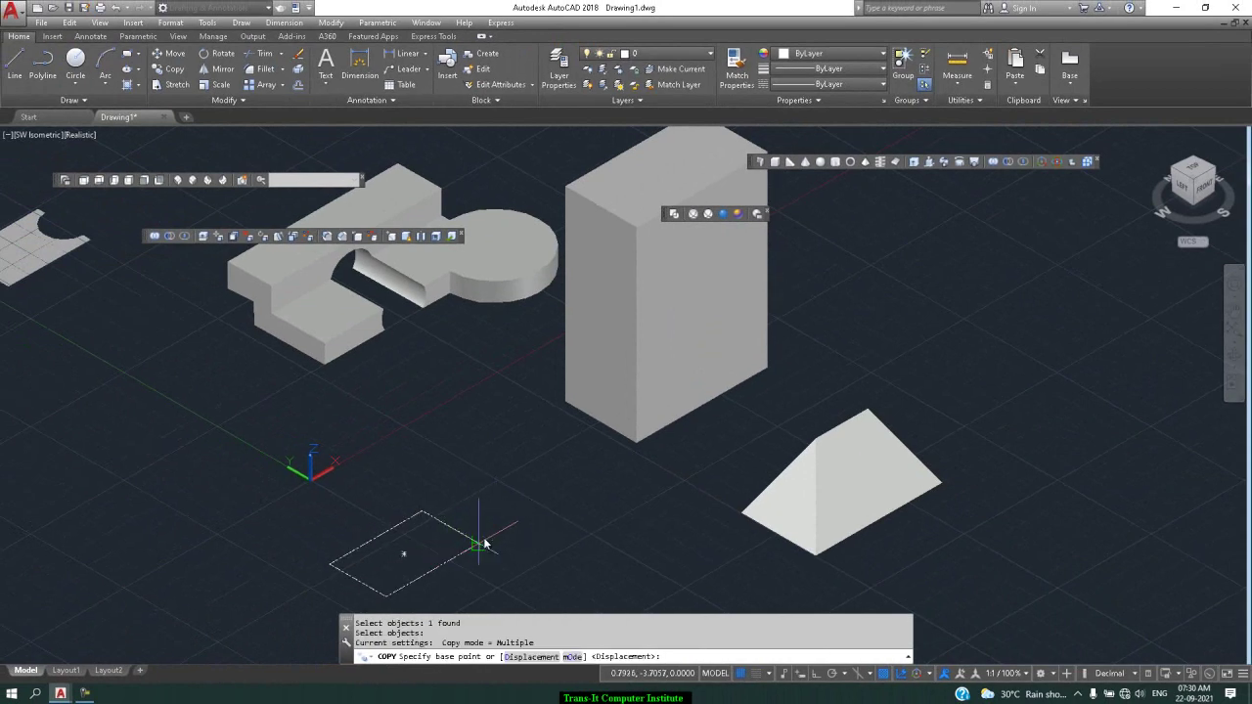
{"action": "left_click", "coordinate": [478, 543]}
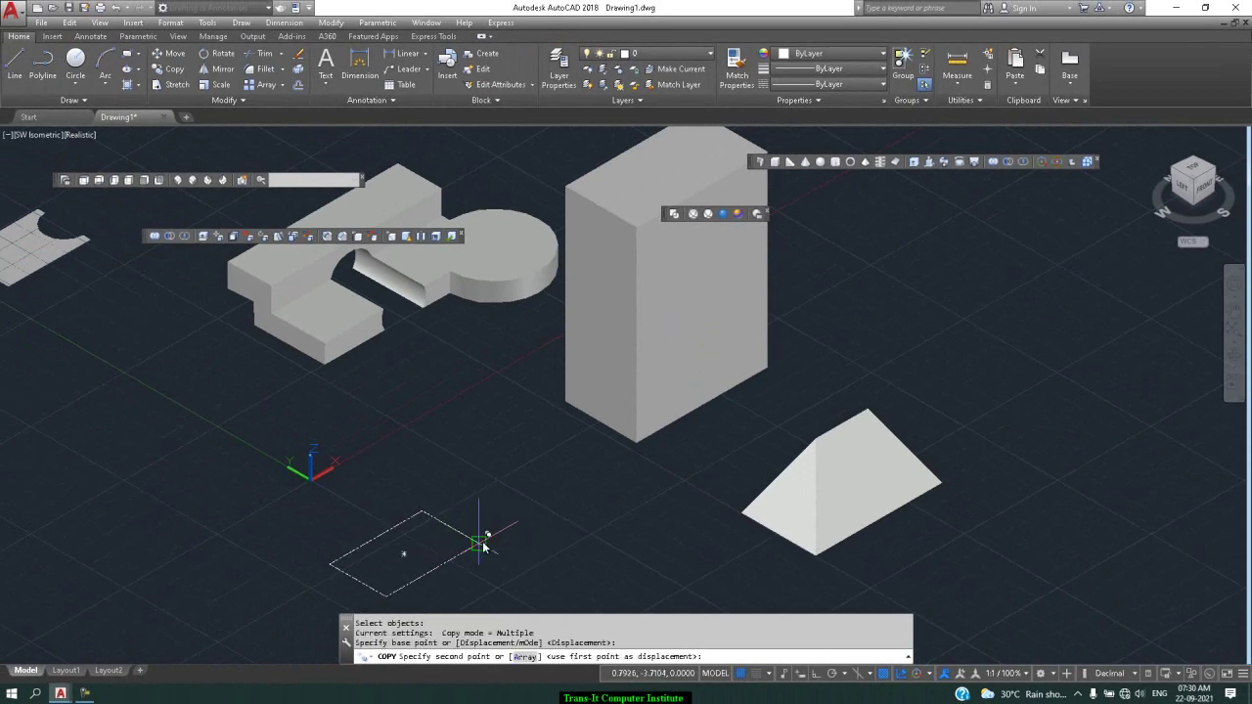
{"action": "left_click", "coordinate": [638, 557]}
{"action": "key", "text": "Return"}
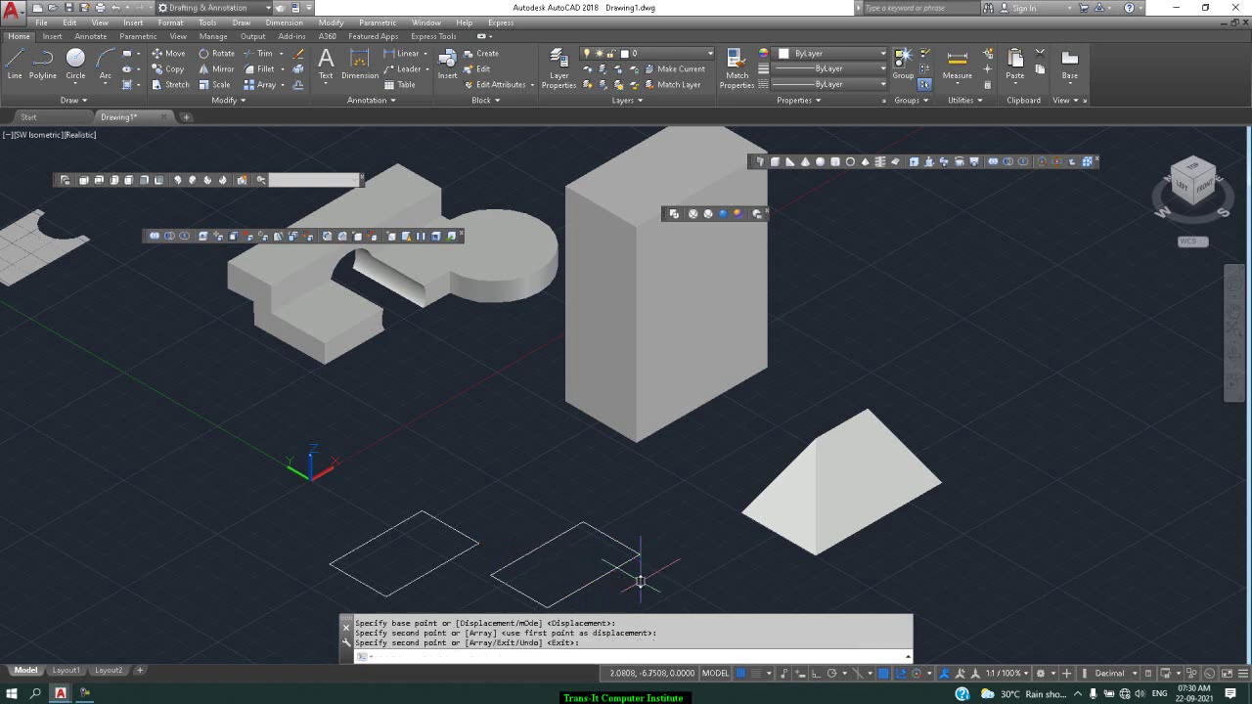
{"action": "scroll", "coordinate": [637, 592], "scroll_direction": "down", "scroll_amount": 3}
{"action": "scroll", "coordinate": [628, 607], "scroll_direction": "up", "scroll_amount": 4}
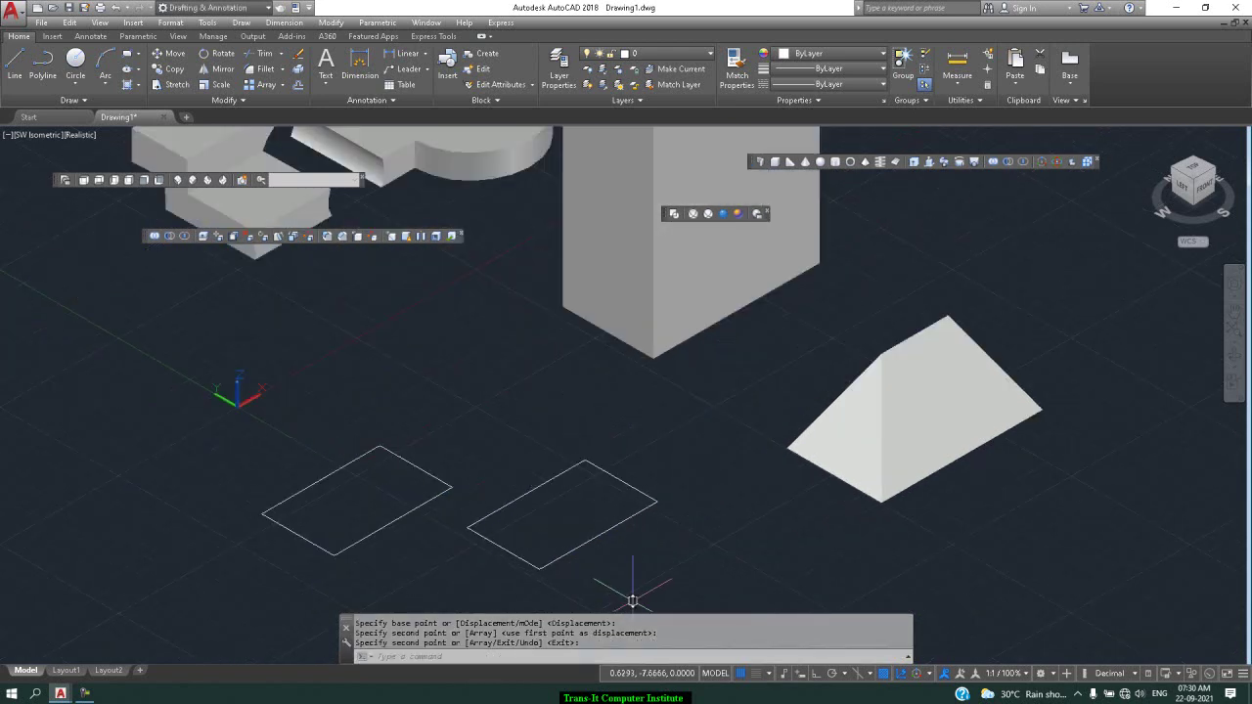
- Turn the copied right-hand rectangle into a region, leaving the left one an outline
{"action": "type", "text": "reg"}
{"action": "key", "text": "Return"}
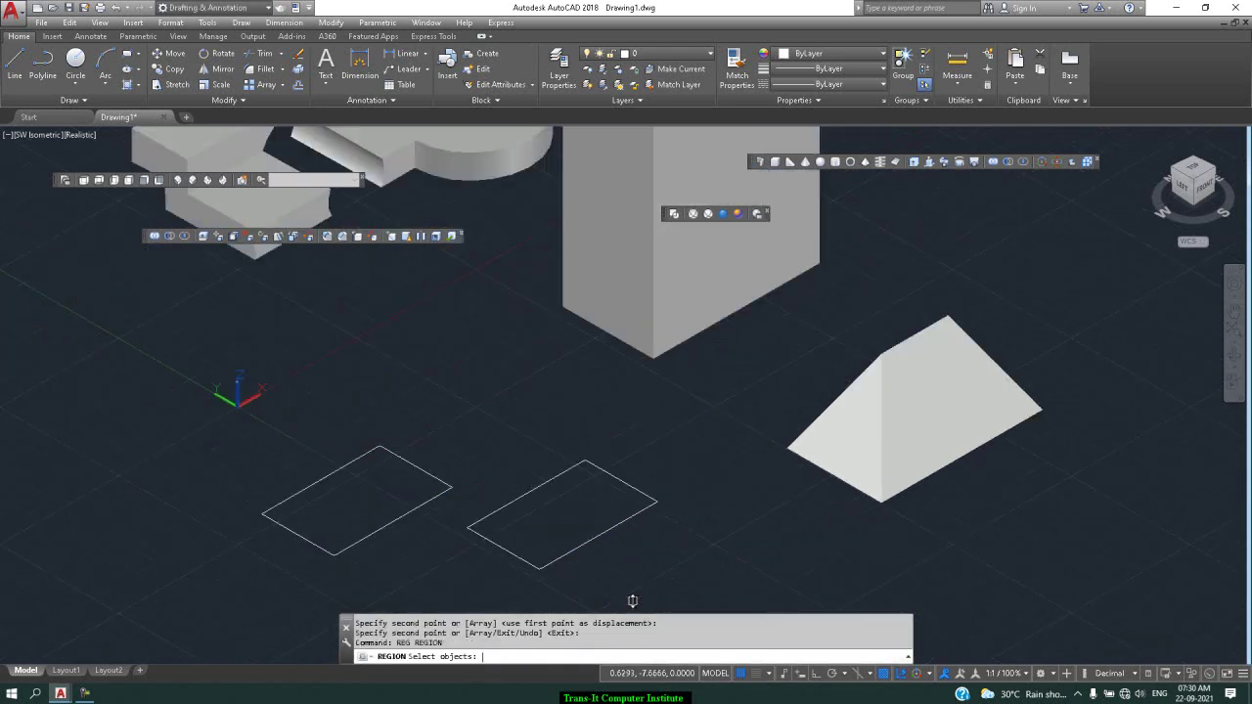
{"action": "left_click", "coordinate": [622, 523]}
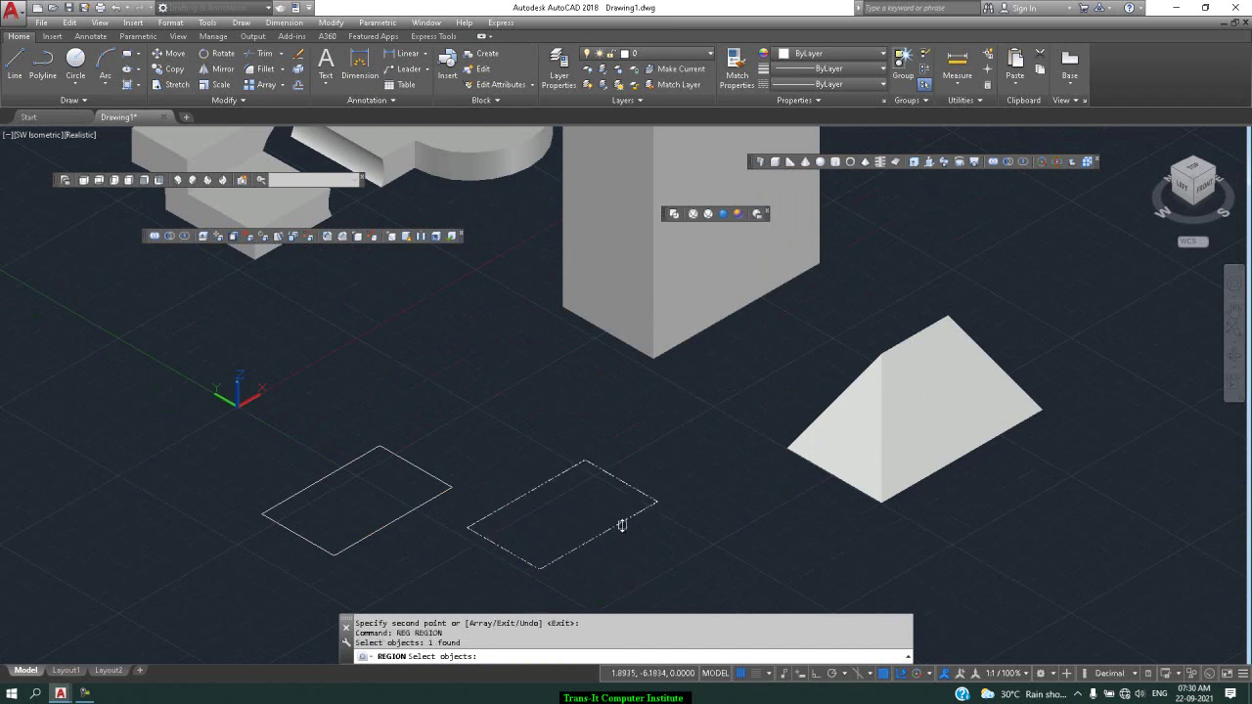
{"action": "key", "text": "Return"}
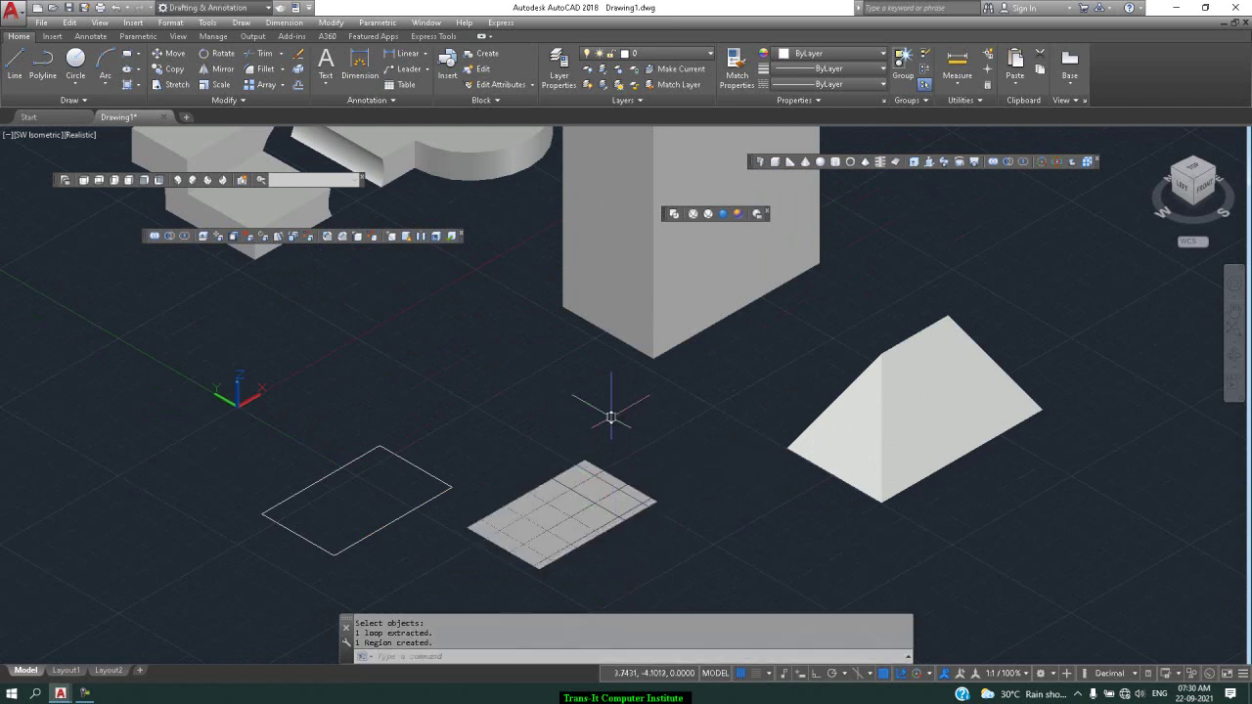